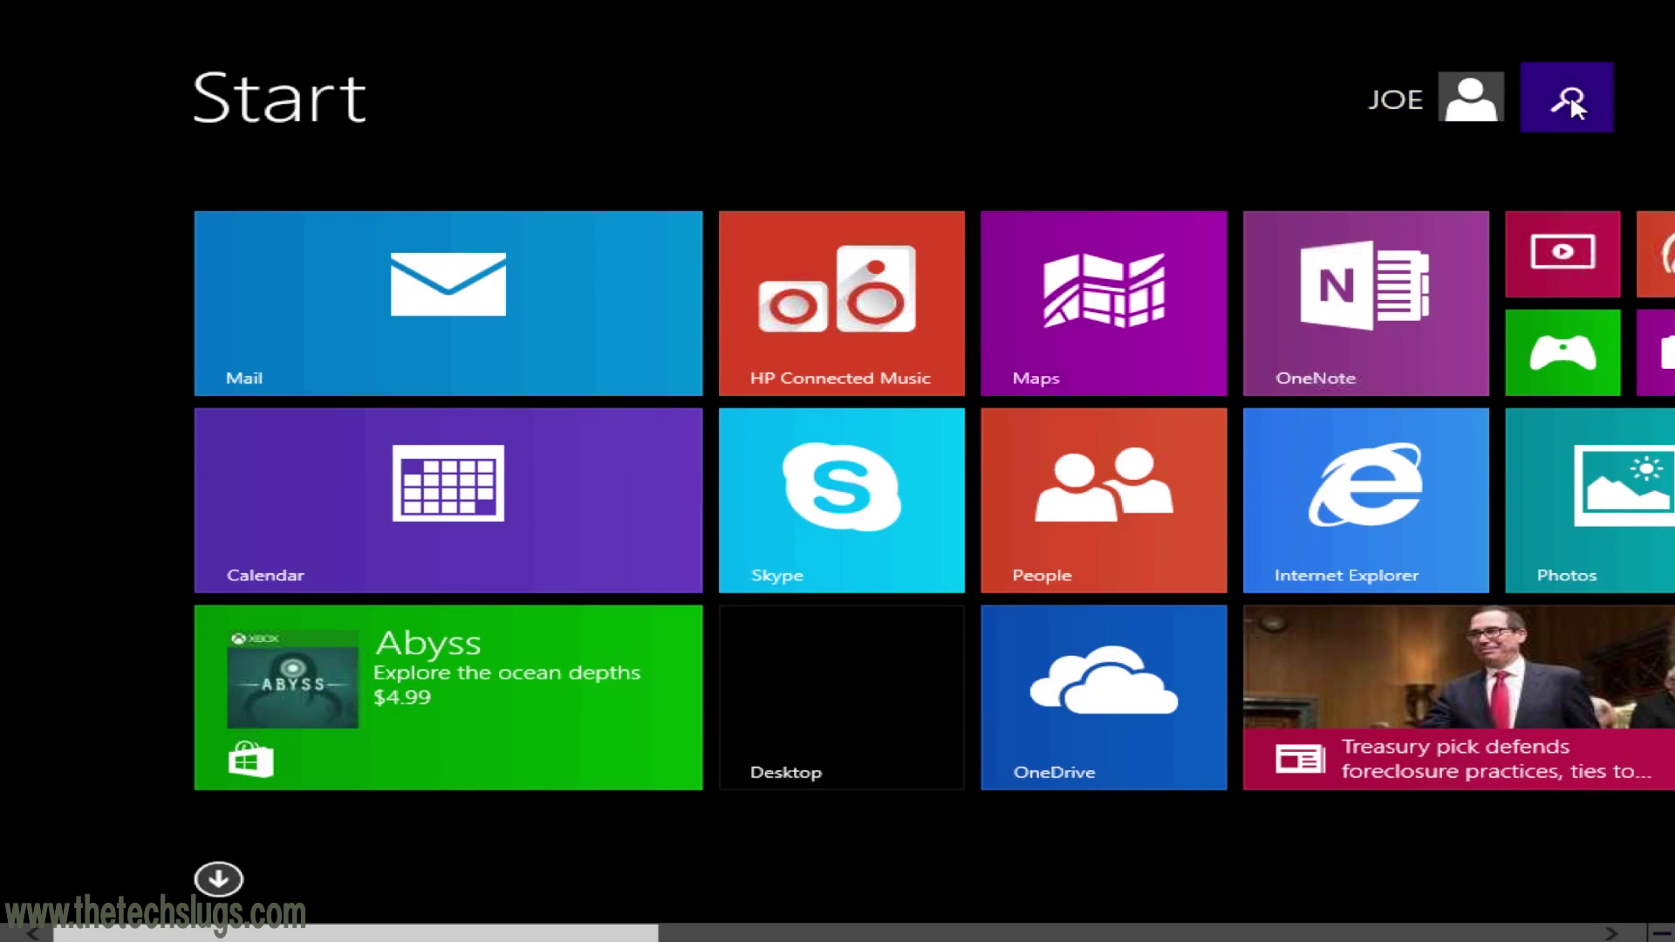
# - Search the Start screen for 'schedule' and launch Task Scheduler from the results
pyautogui.click(1568, 92)
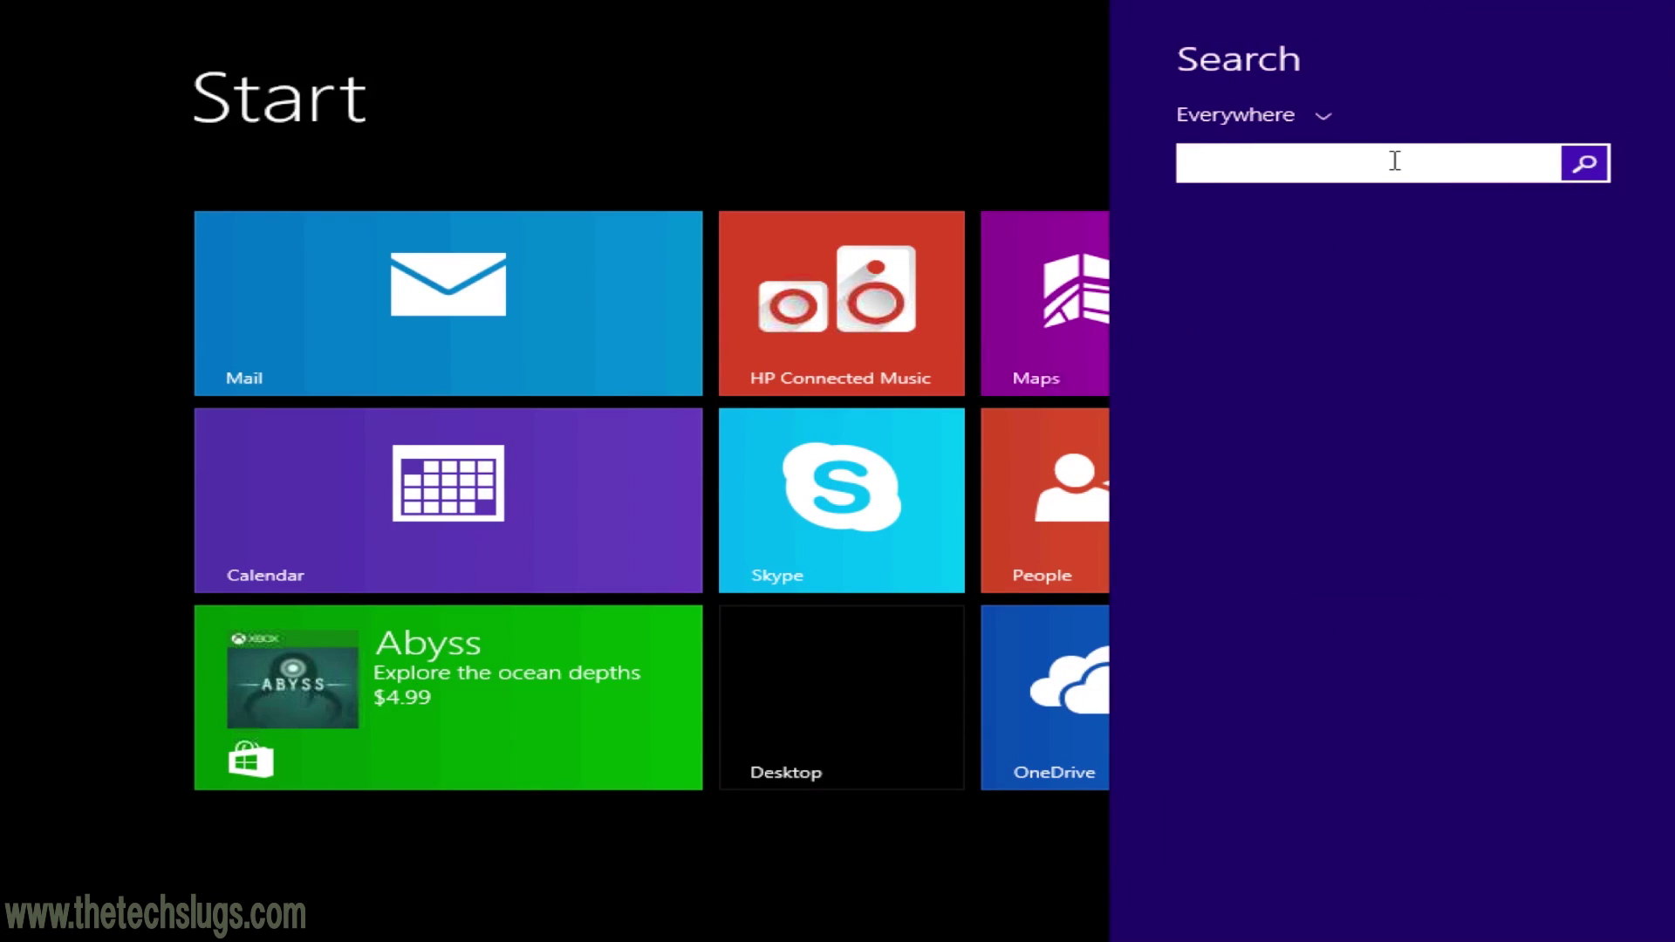
pyautogui.write('schedule')
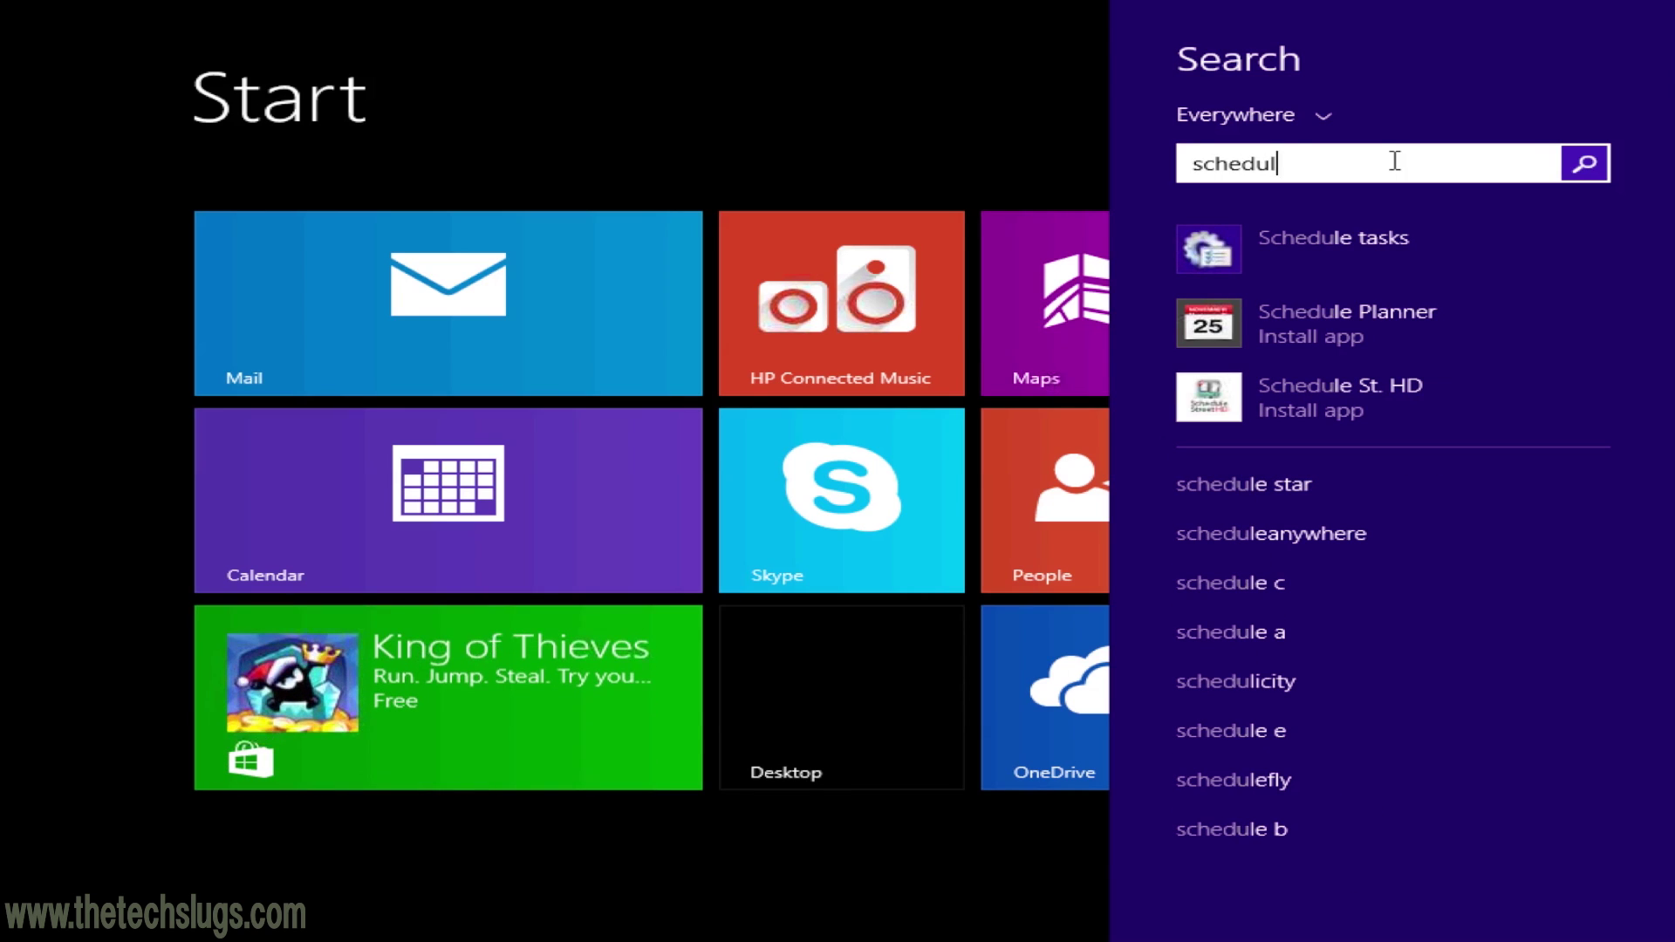
pyautogui.click(1367, 244)
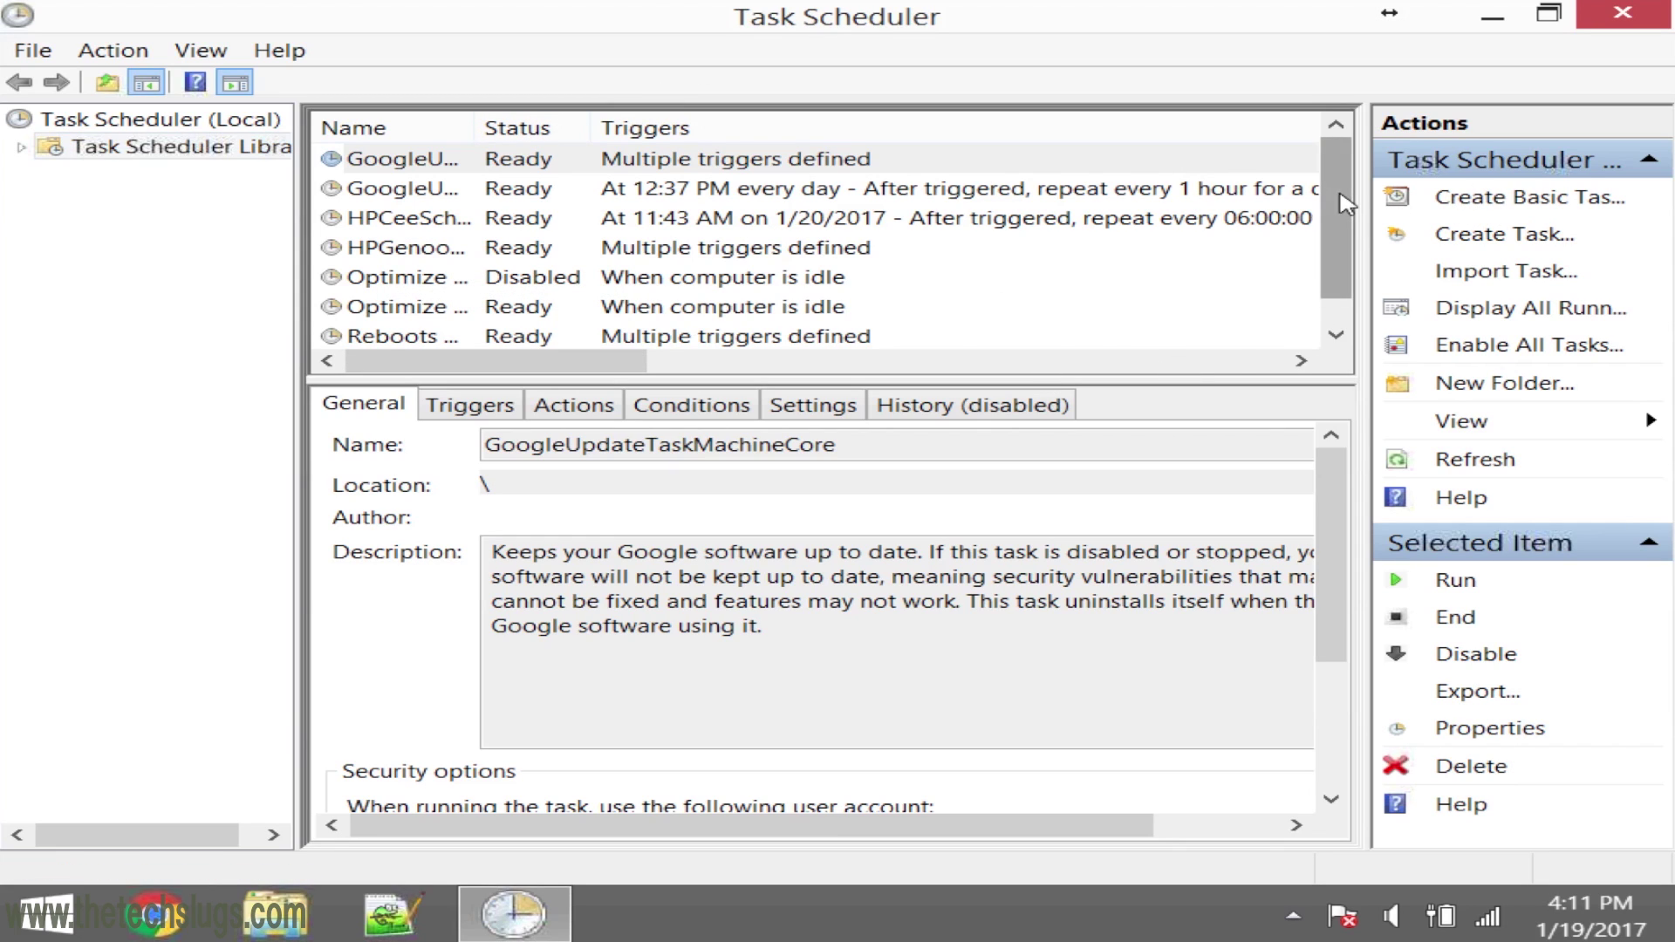
# - Create a basic task named 'Reboots T' with the description 'Reboot 3 times a day'
pyautogui.scroll(-1, 1346, 219)
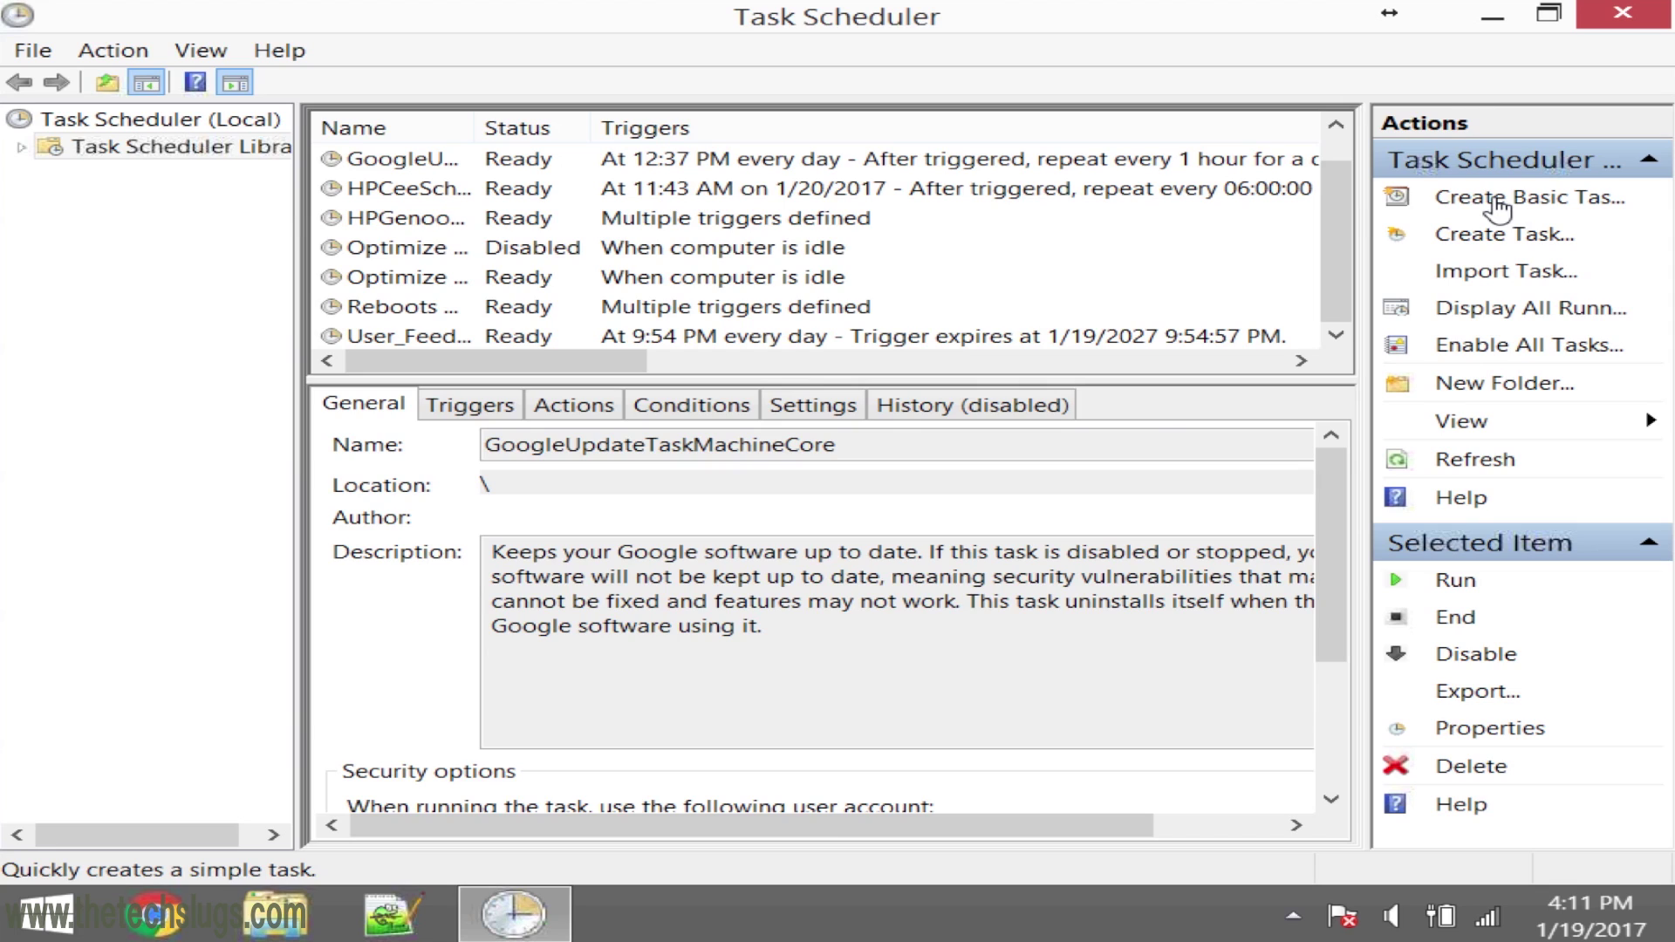
pyautogui.click(1497, 205)
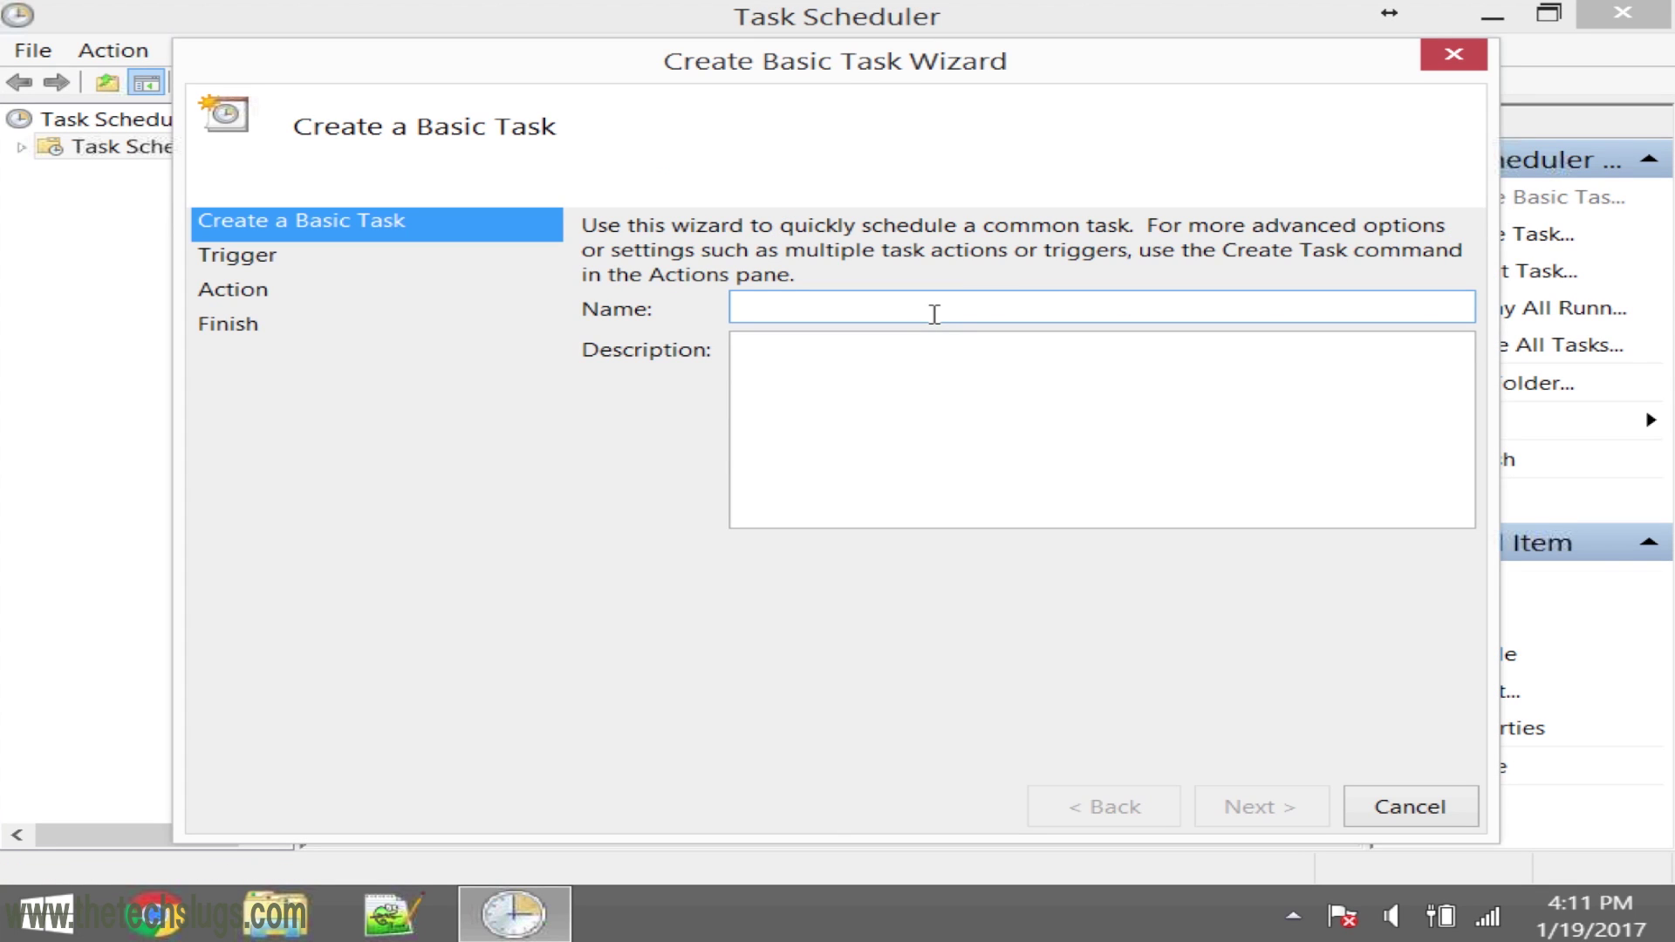
pyautogui.write('Reboots')
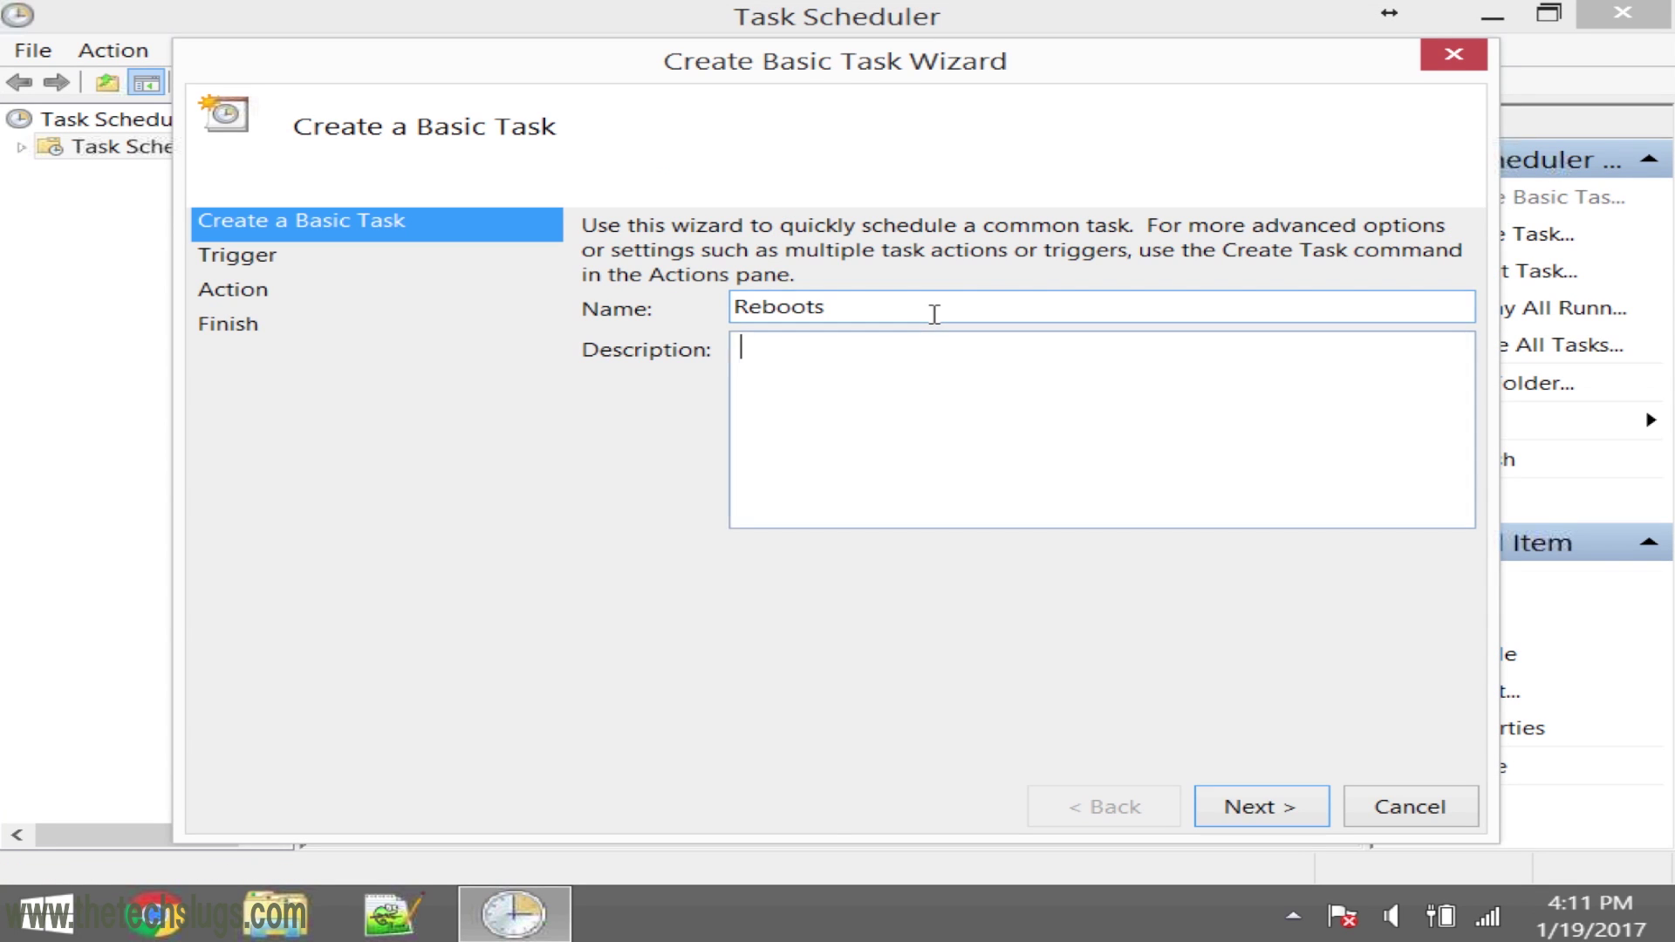
pyautogui.click(907, 311)
pyautogui.write('ts T')
pyautogui.click(954, 384)
pyautogui.write('A')
pyautogui.press('BackSpace')
pyautogui.write('Reboot 3 times a day')
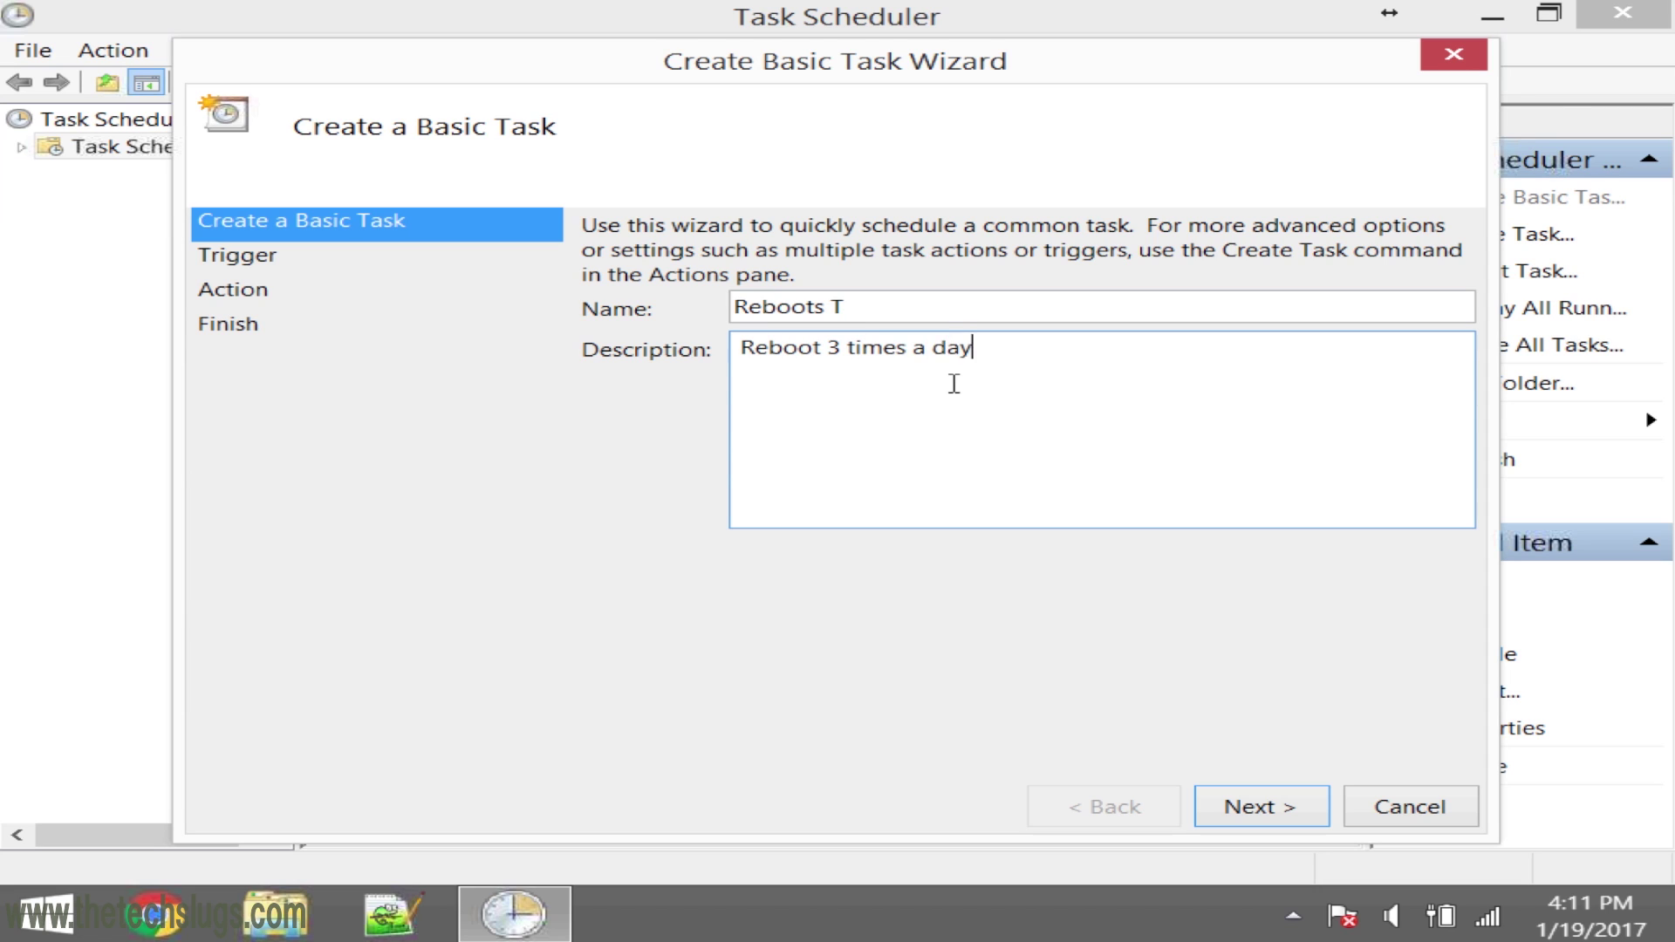
pyautogui.press('Return')
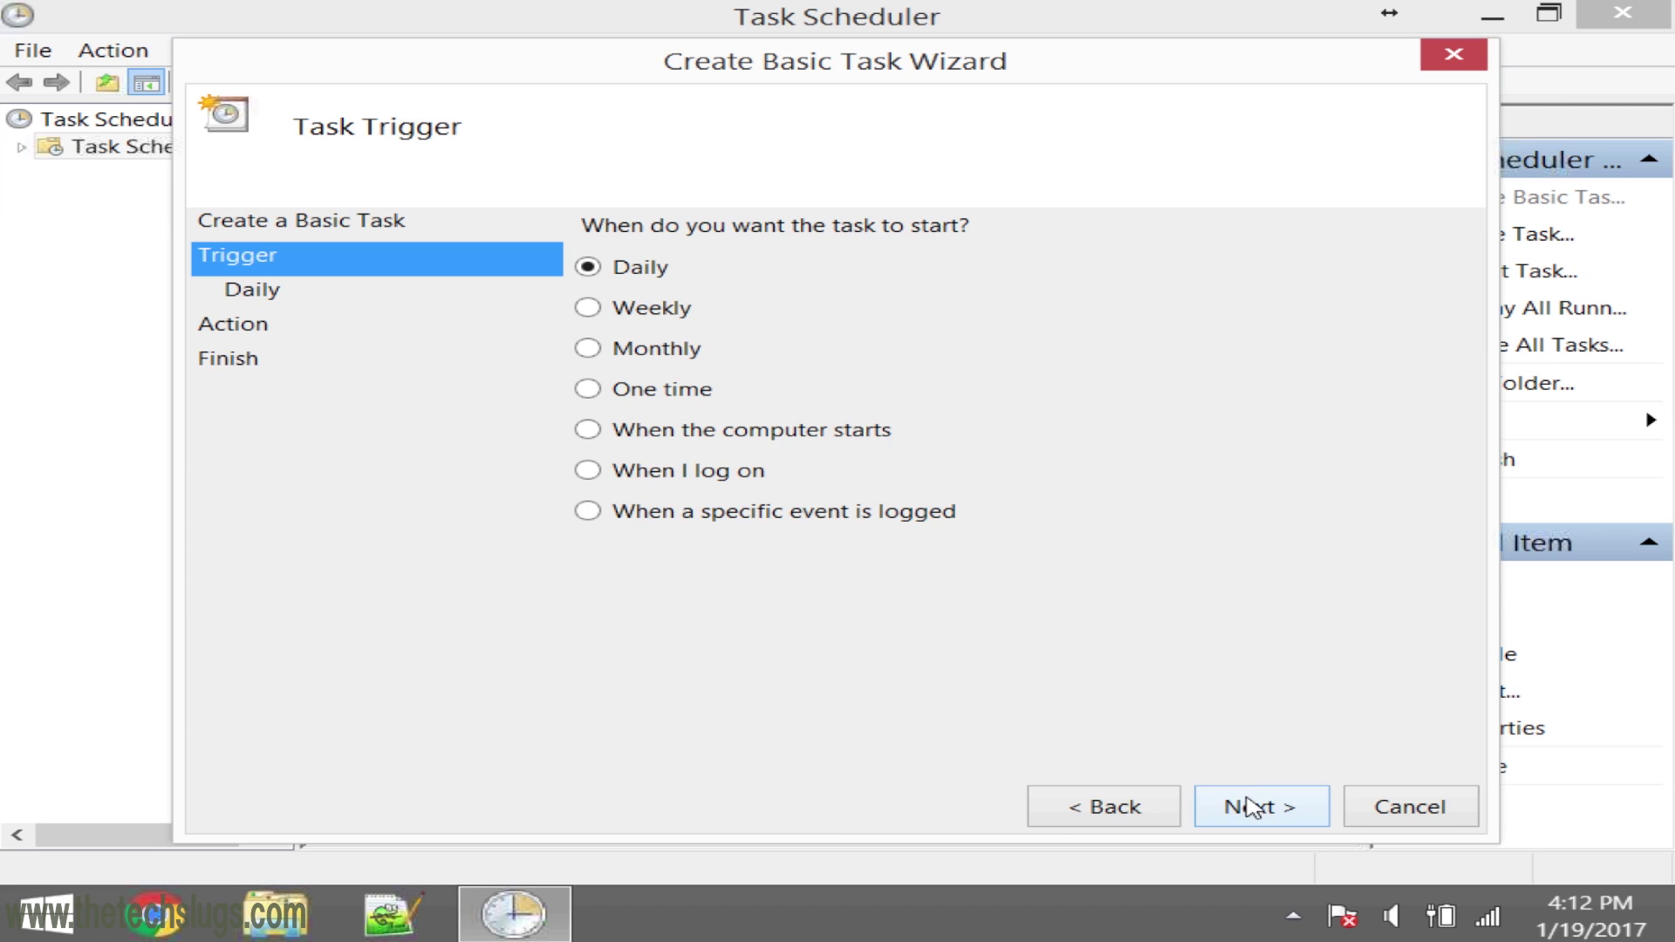
# - Keep the Daily trigger, starting 1/19/2017 at 4:17:00 PM and recurring every 1 day
pyautogui.click(1237, 795)
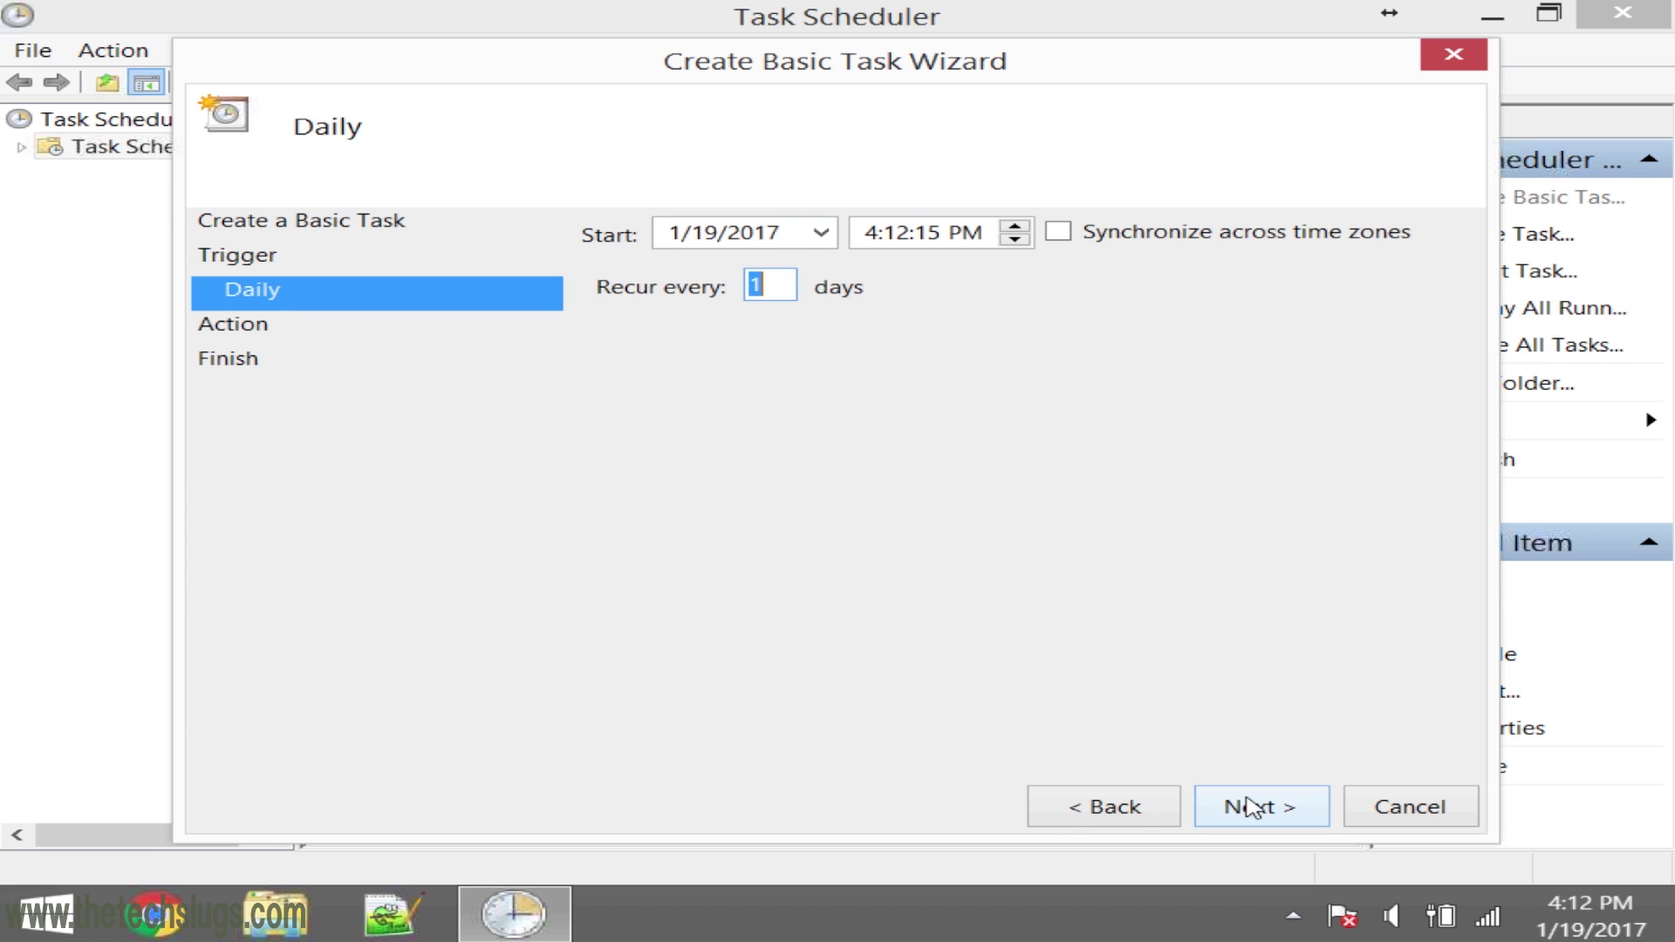
pyautogui.click(903, 234)
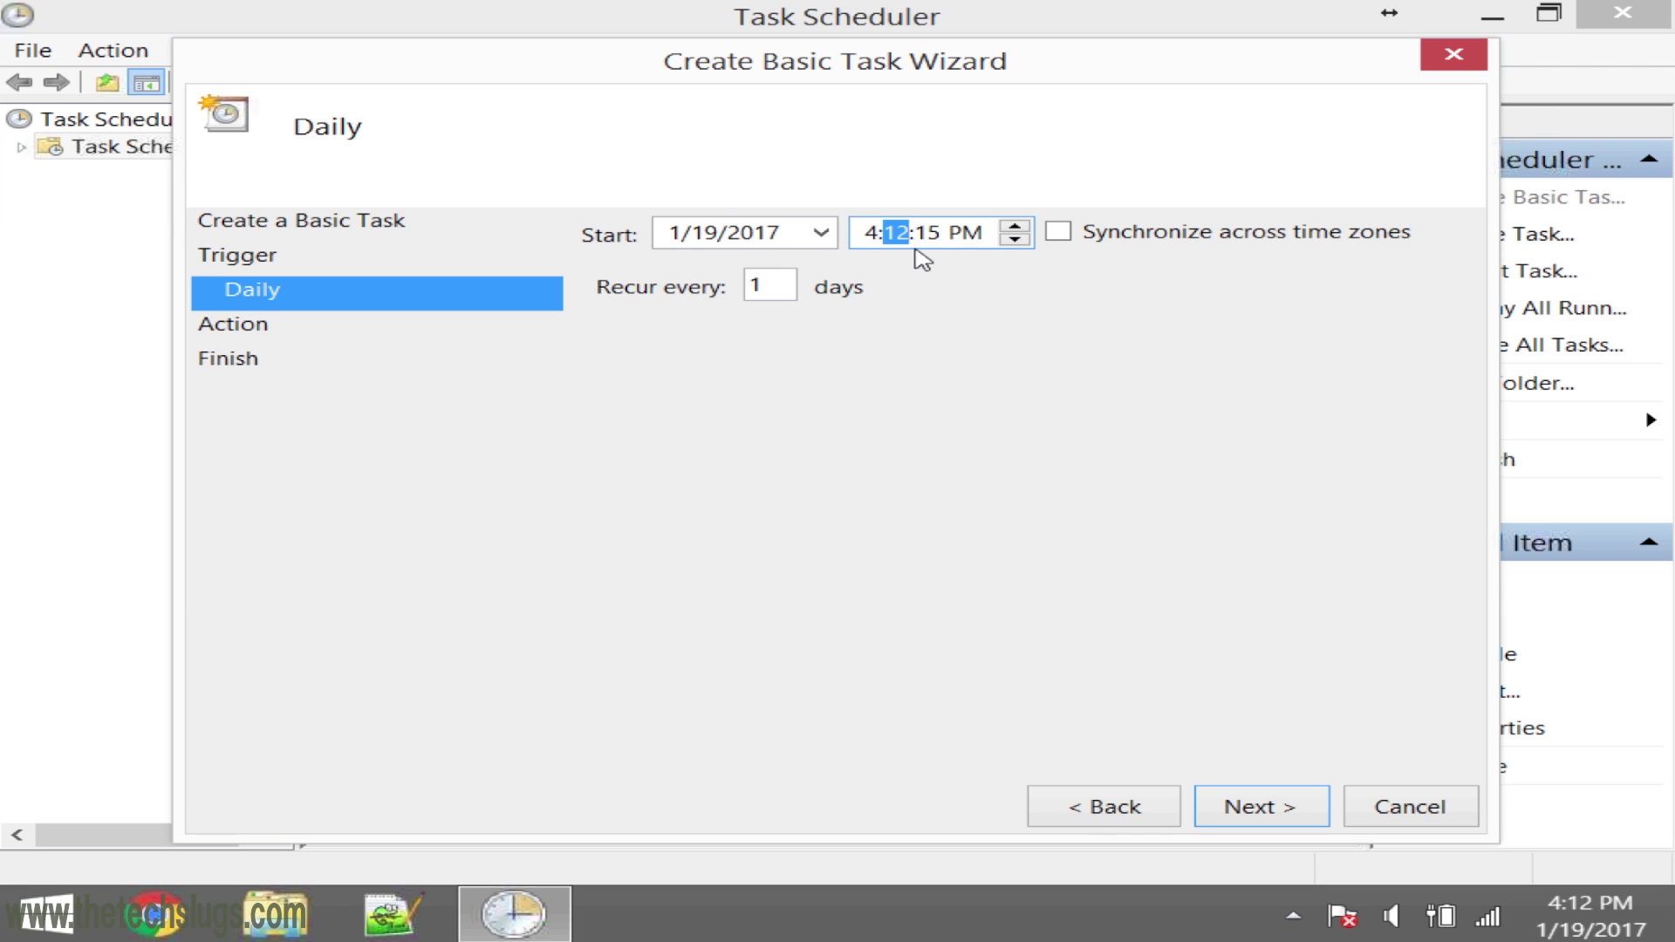
pyautogui.write('17')
pyautogui.click(933, 235)
pyautogui.click(1160, 240)
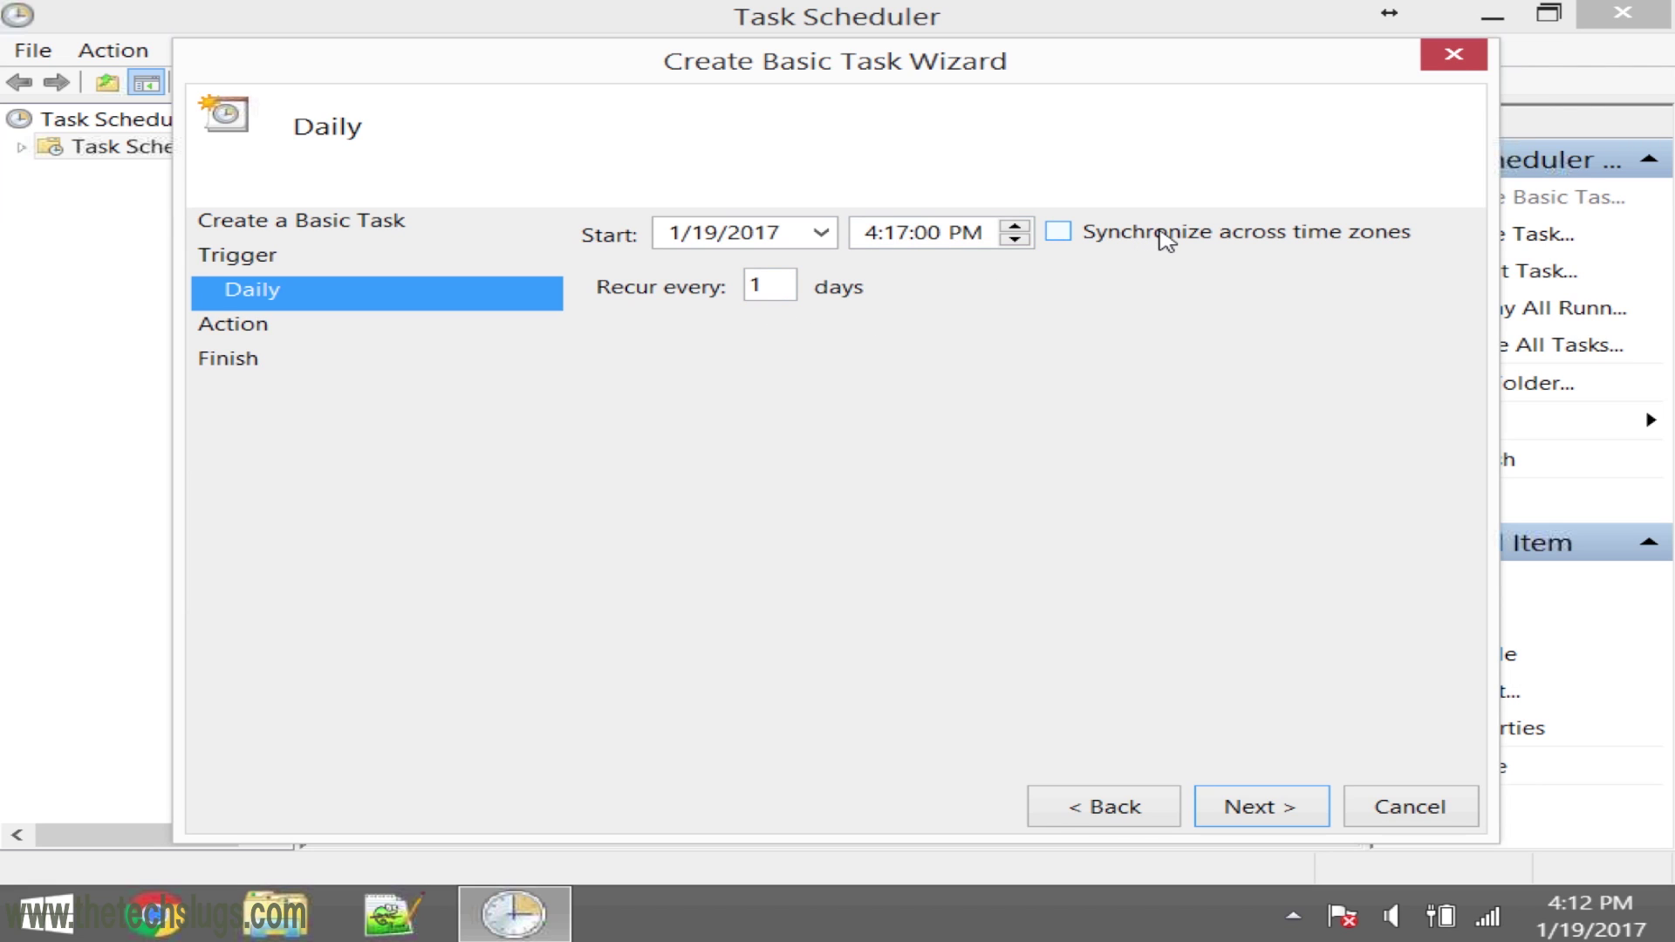
pyautogui.click(1306, 812)
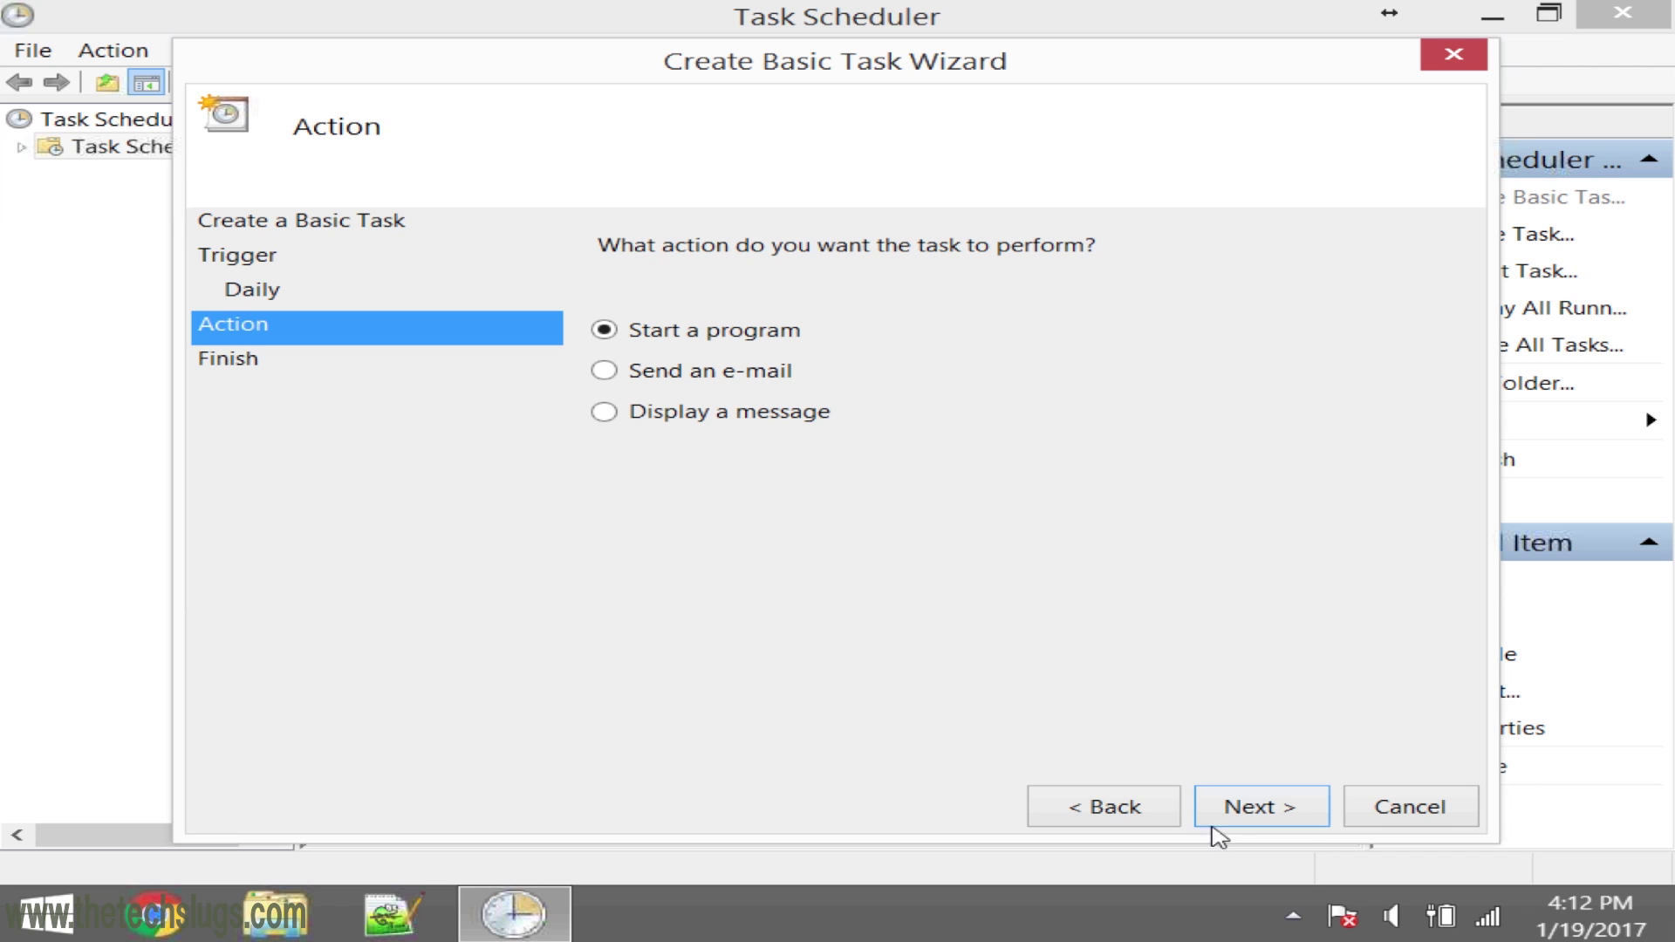
# - Set the action to start the program shutdown.exe with arguments -r -t 30
pyautogui.click(1247, 810)
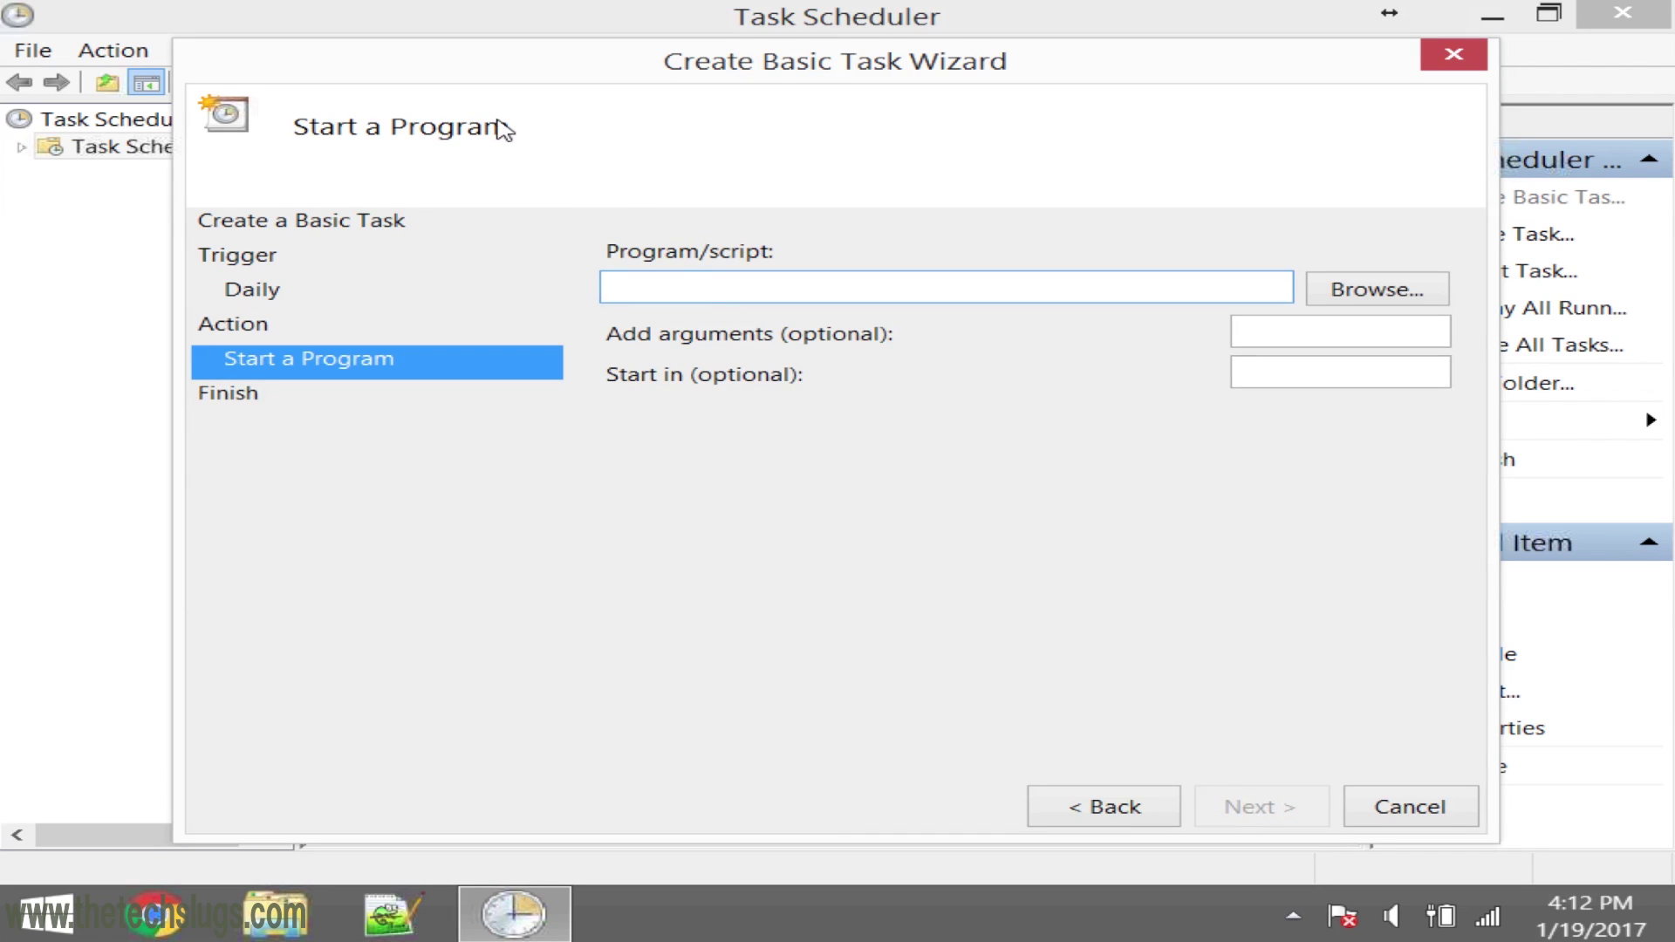
pyautogui.write('shutdown.exe')
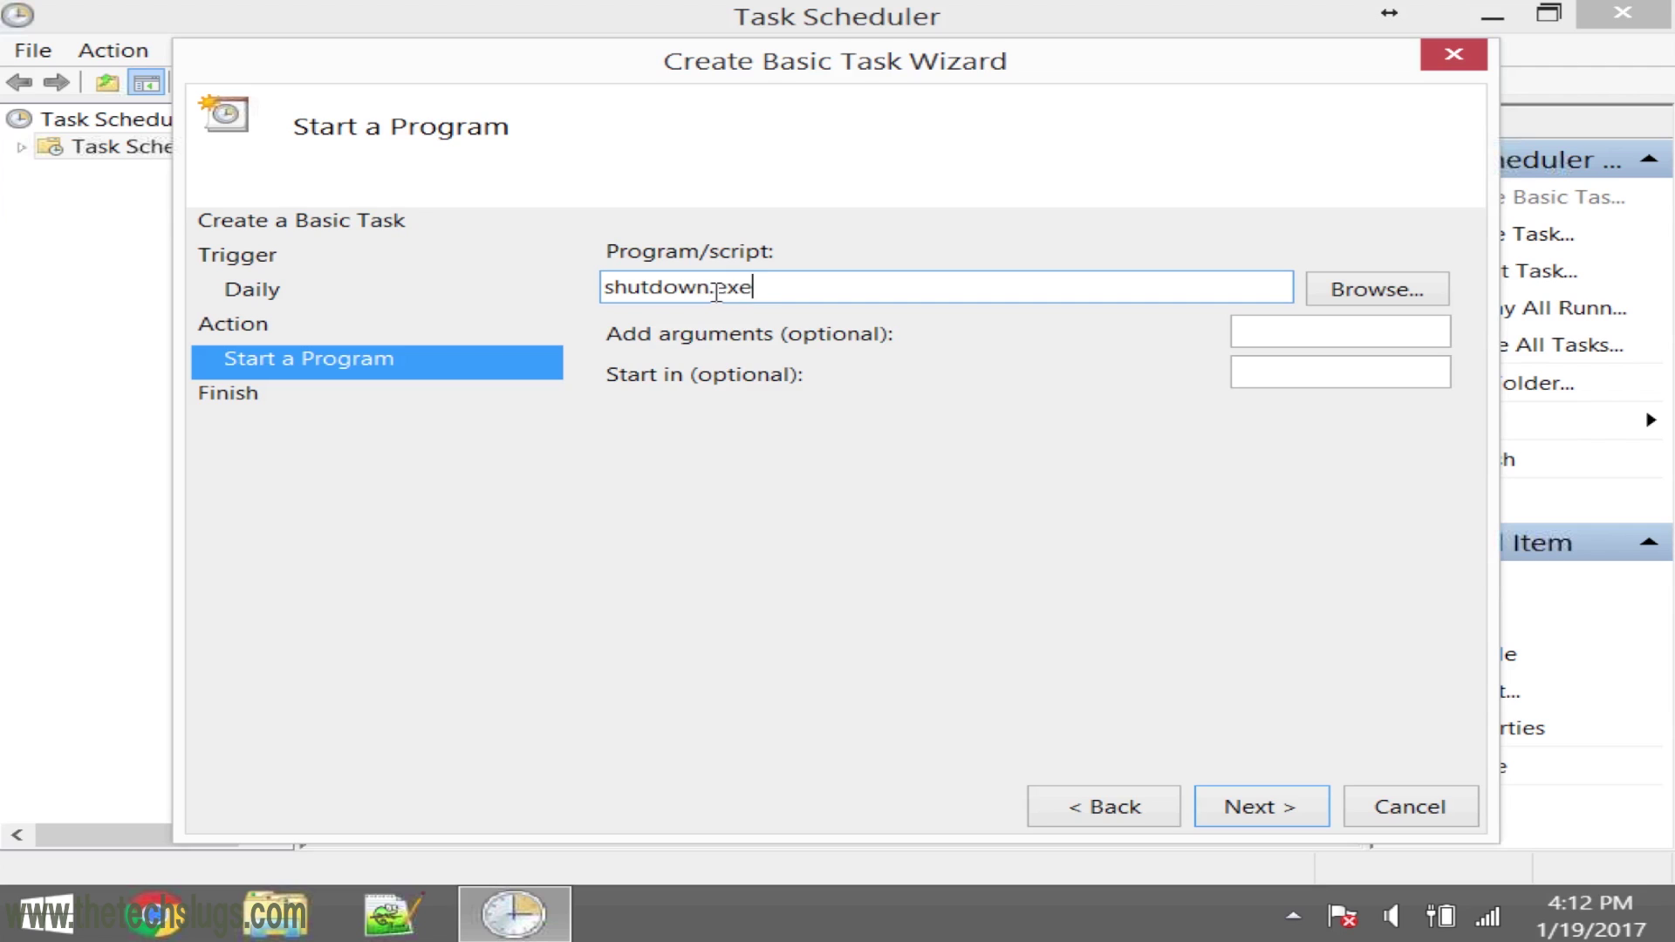
pyautogui.click(1360, 336)
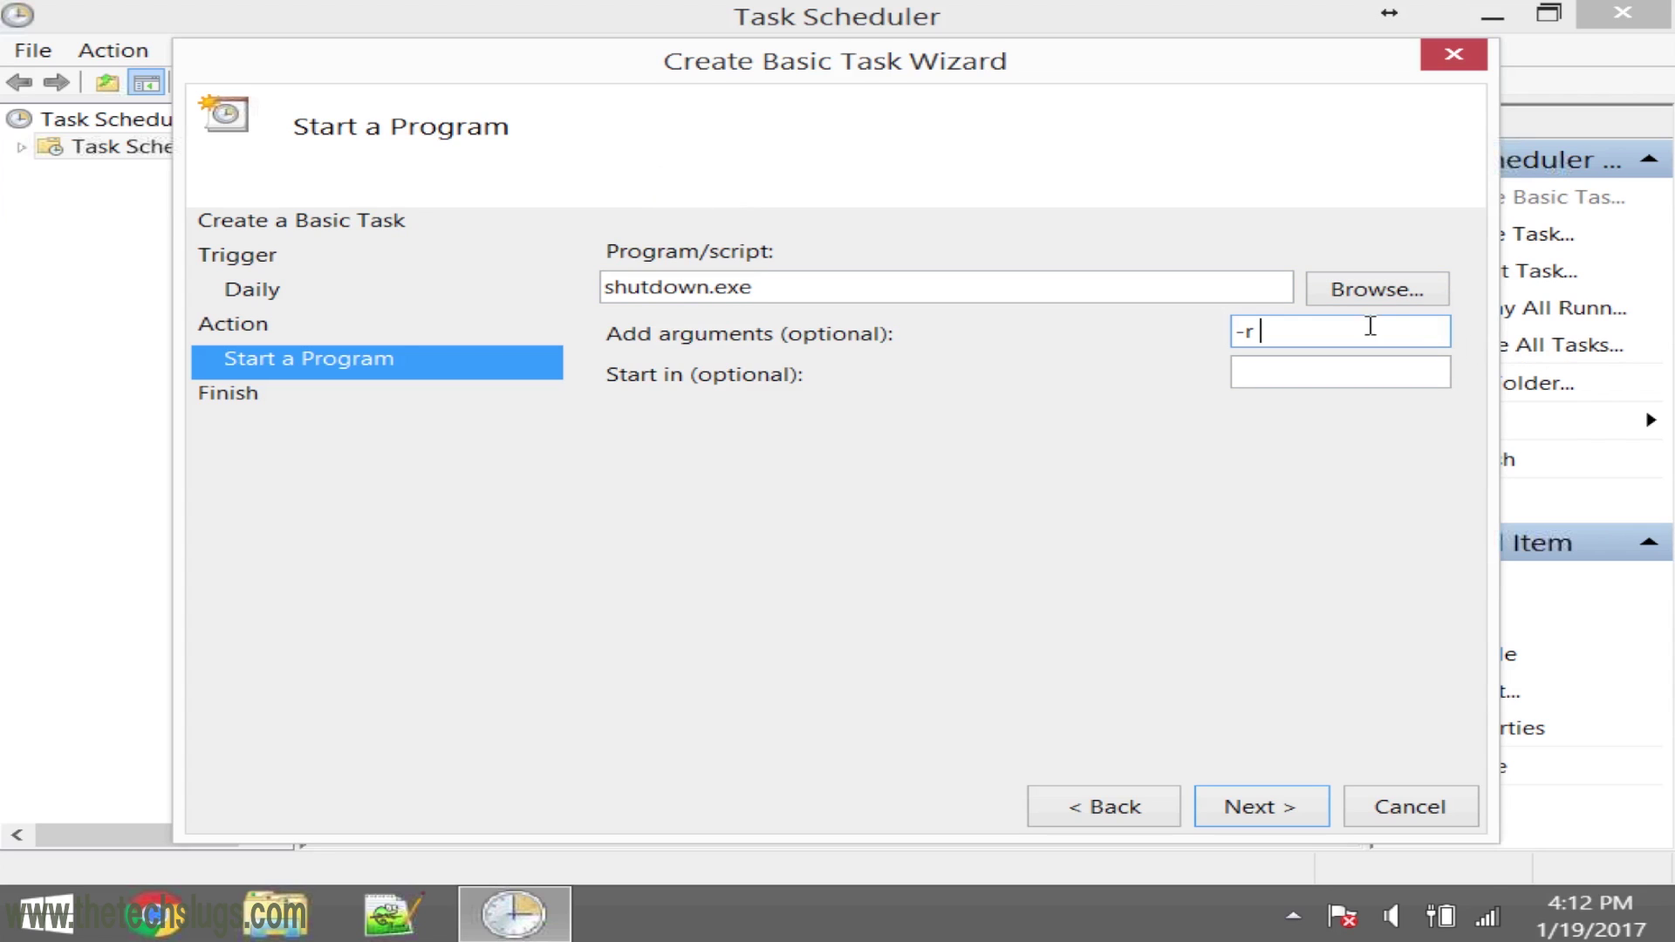
pyautogui.moveTo(1283, 333); pyautogui.dragTo(1132, 324)
pyautogui.click(1291, 332)
pyautogui.write('-t 30')
pyautogui.doubleClick(1344, 331)
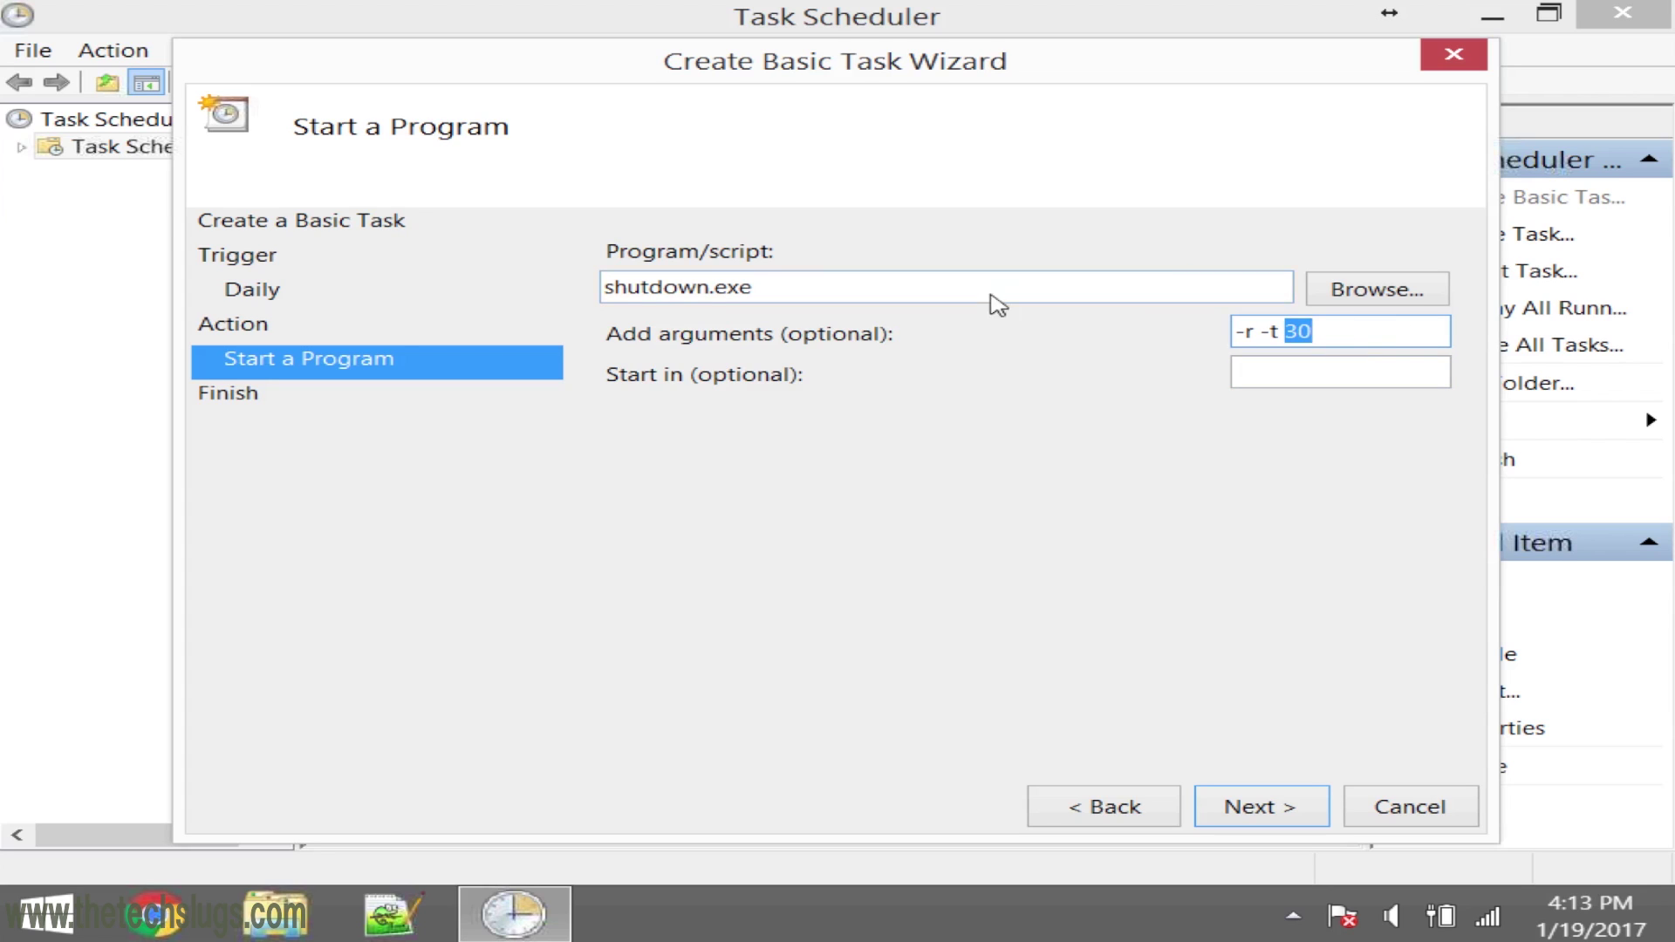
pyautogui.click(1358, 325)
# - Finish the wizard and select the new Reboots T task in the library list
pyautogui.click(1278, 809)
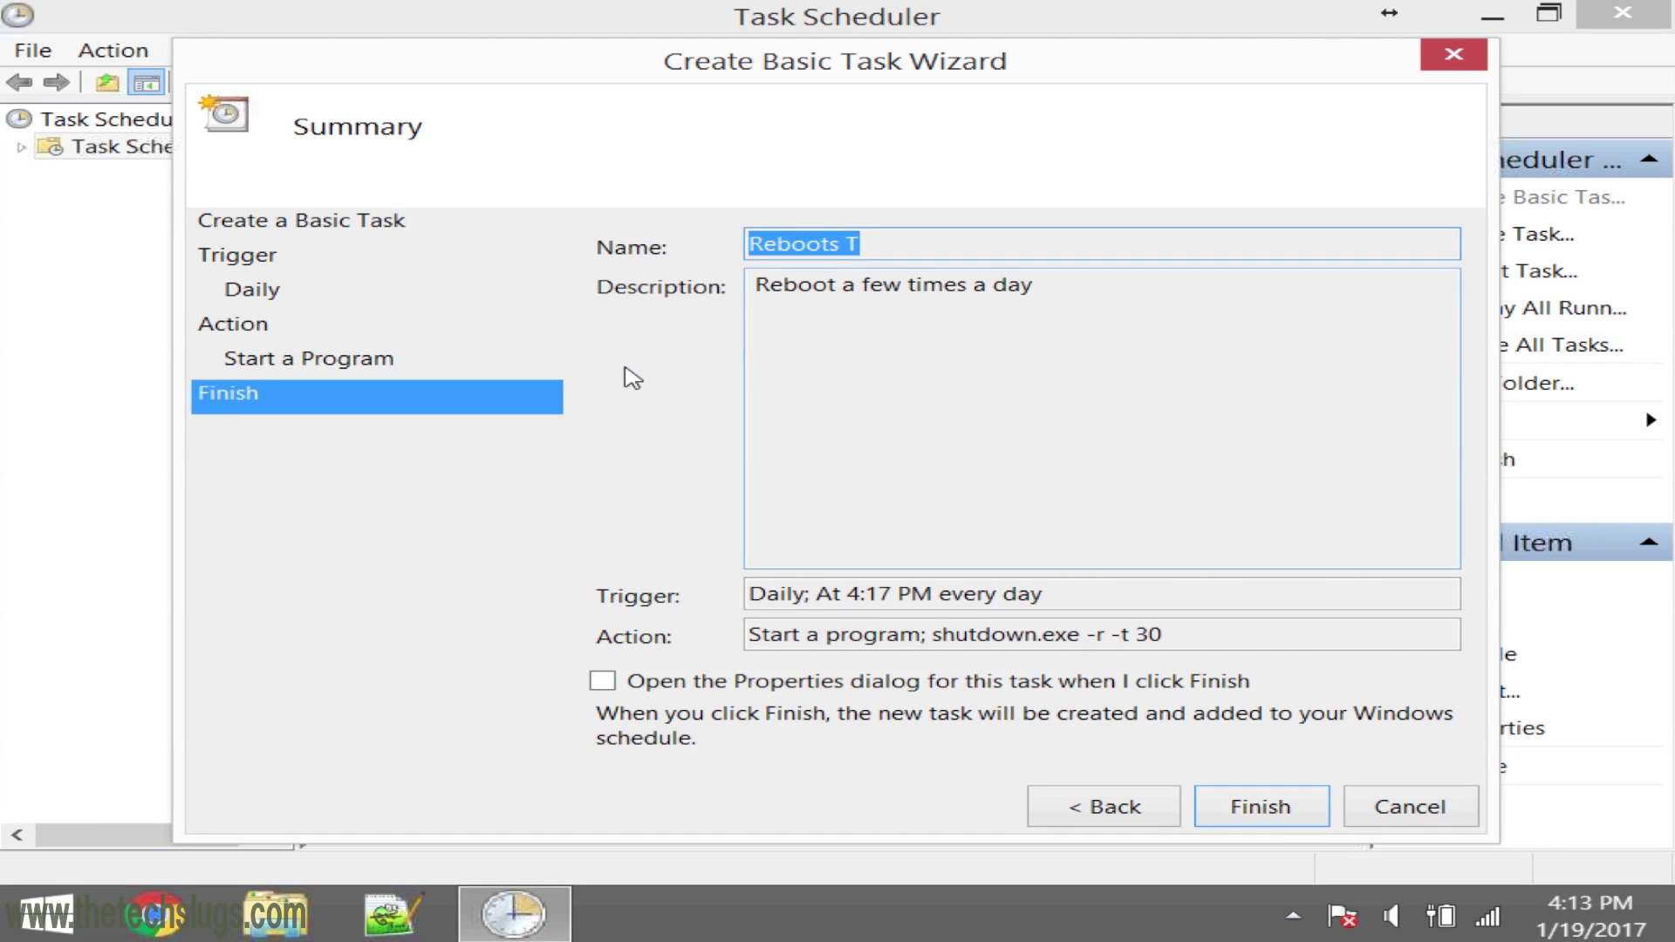
pyautogui.click(1236, 802)
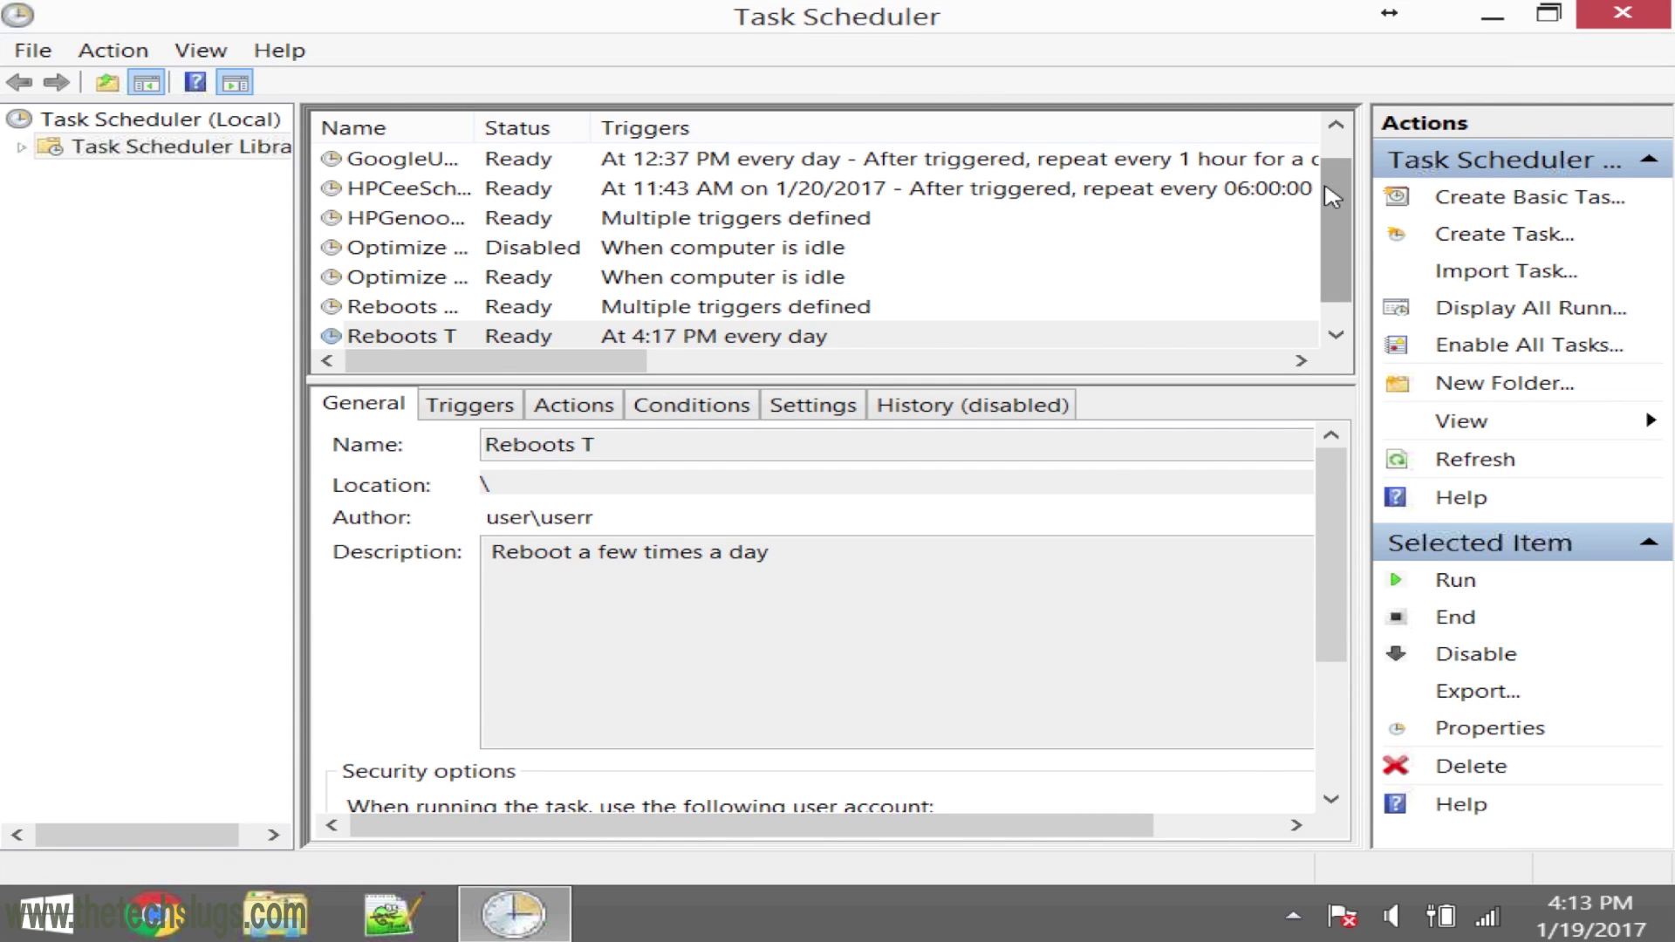
pyautogui.scroll(-1, 1347, 210)
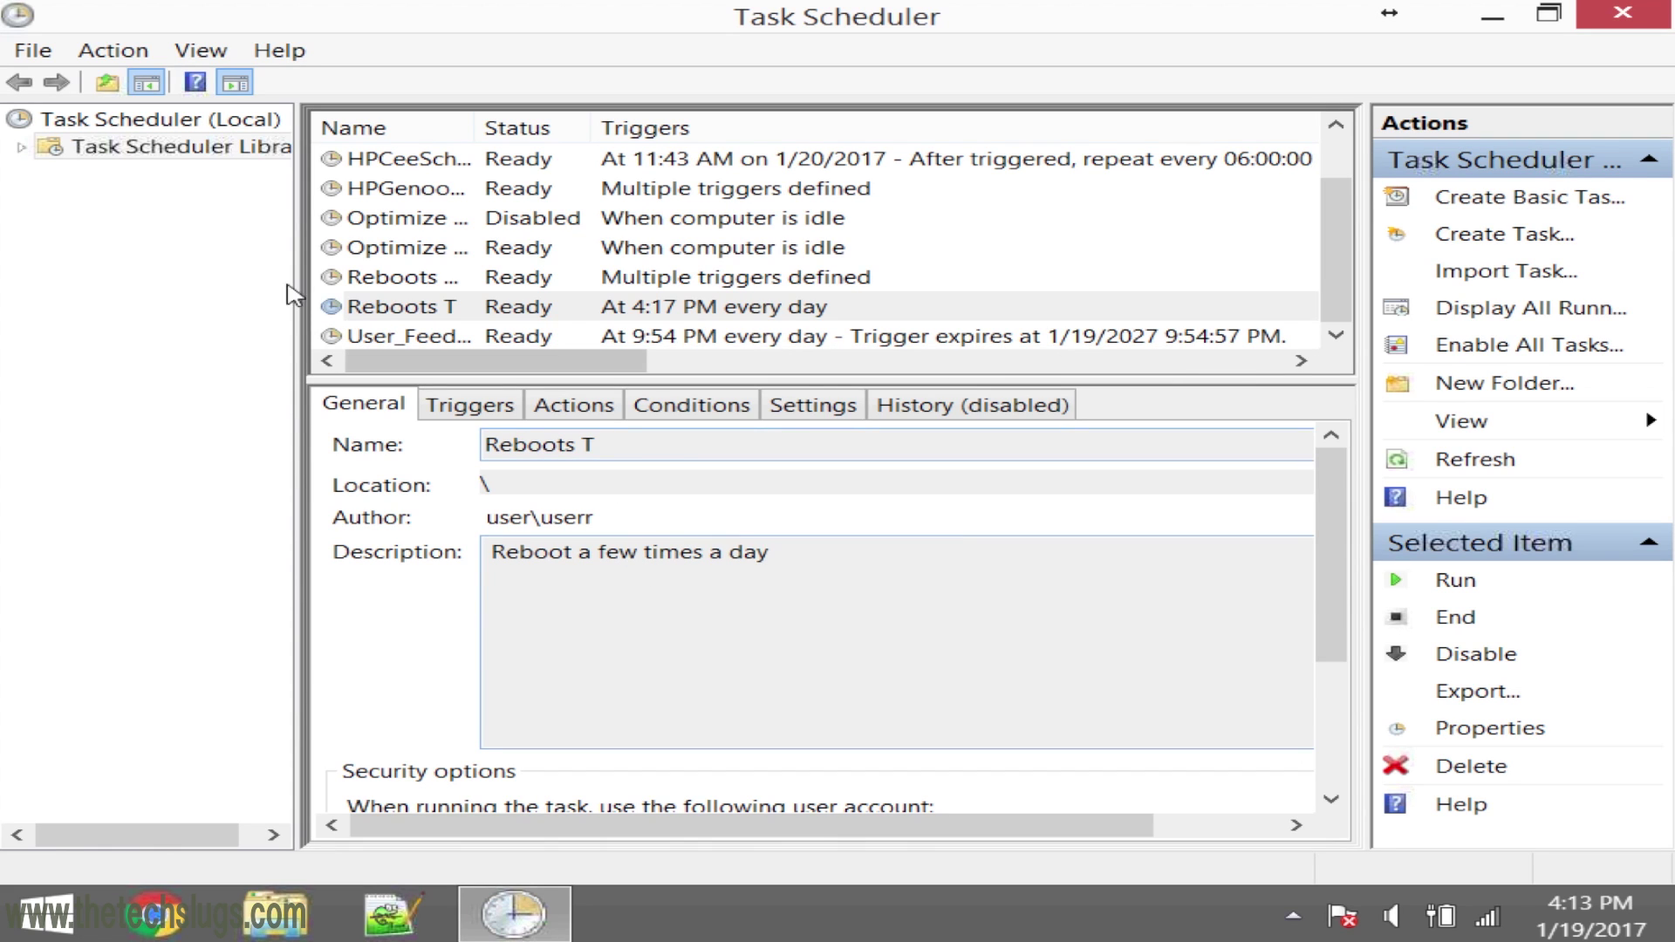
pyautogui.click(337, 307)
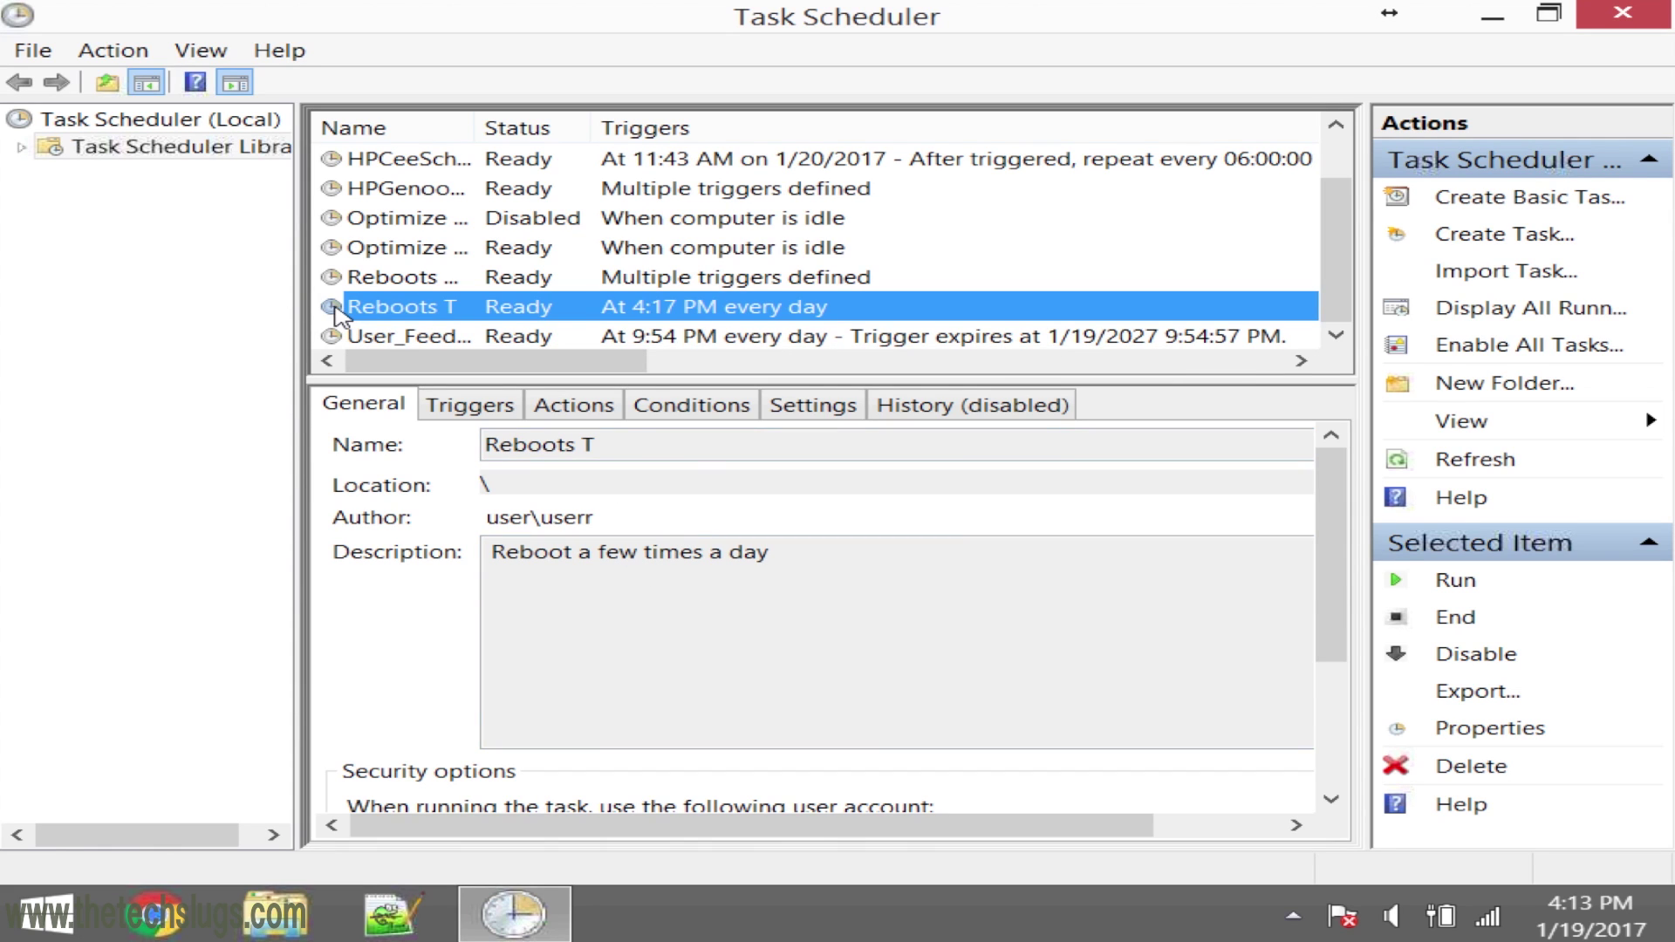
# - In Reboots T properties, run whether logged on or not, with highest privileges, configured for Windows 8.1
pyautogui.doubleClick(337, 307)
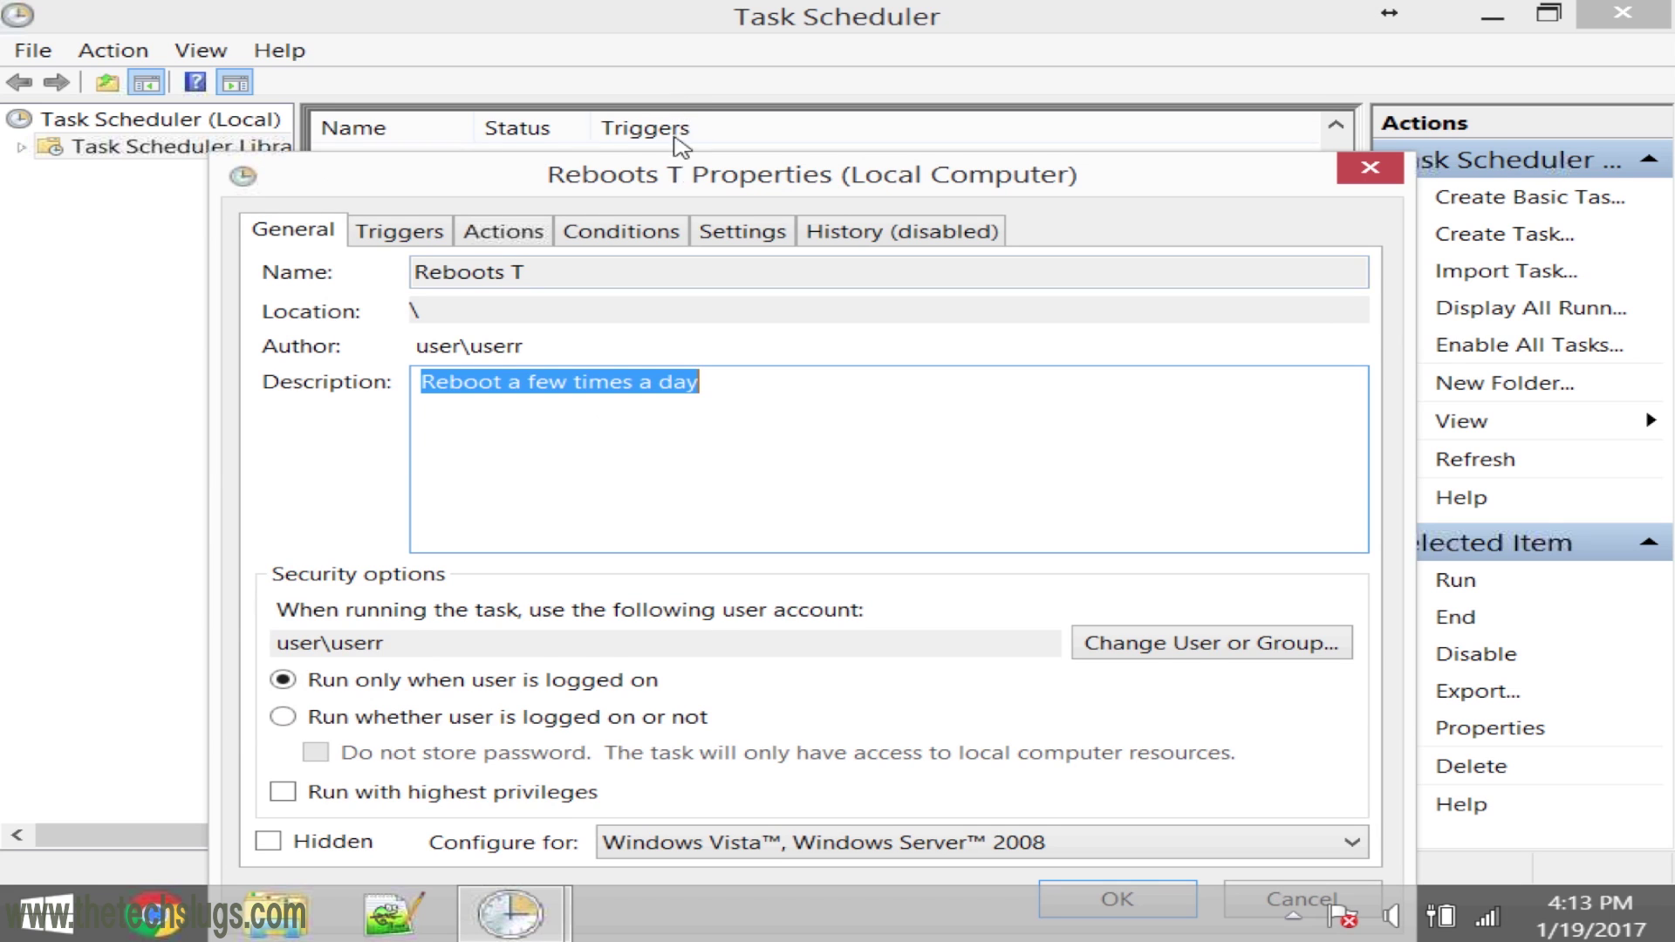
pyautogui.moveTo(681, 170); pyautogui.dragTo(644, 63)
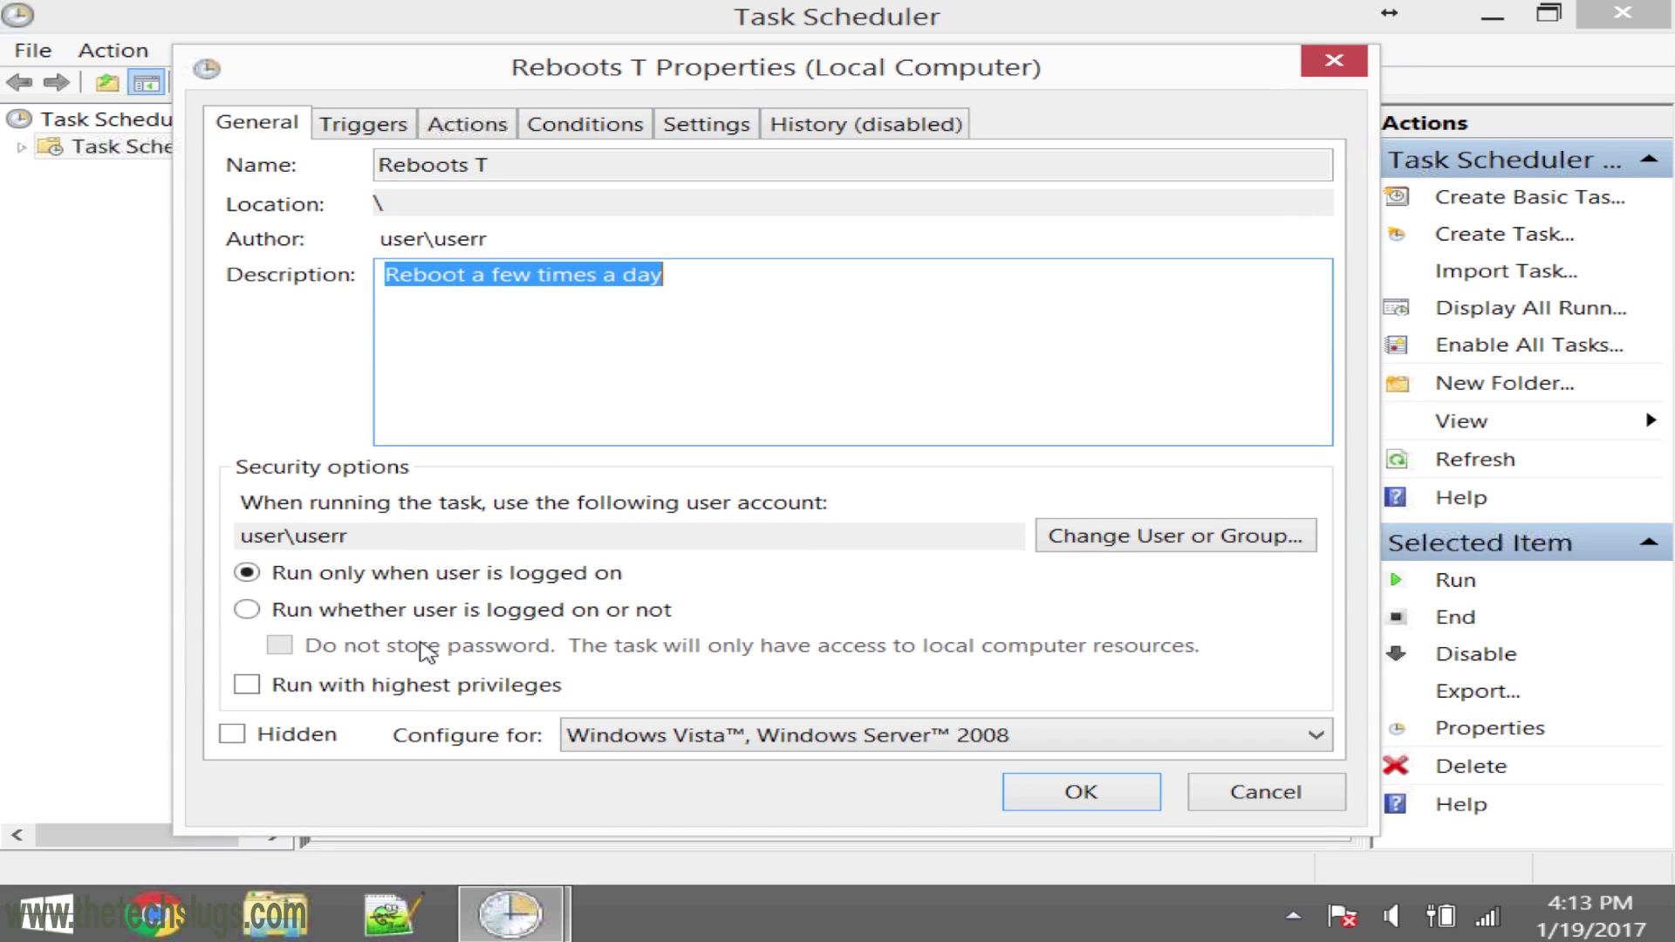
pyautogui.click(410, 614)
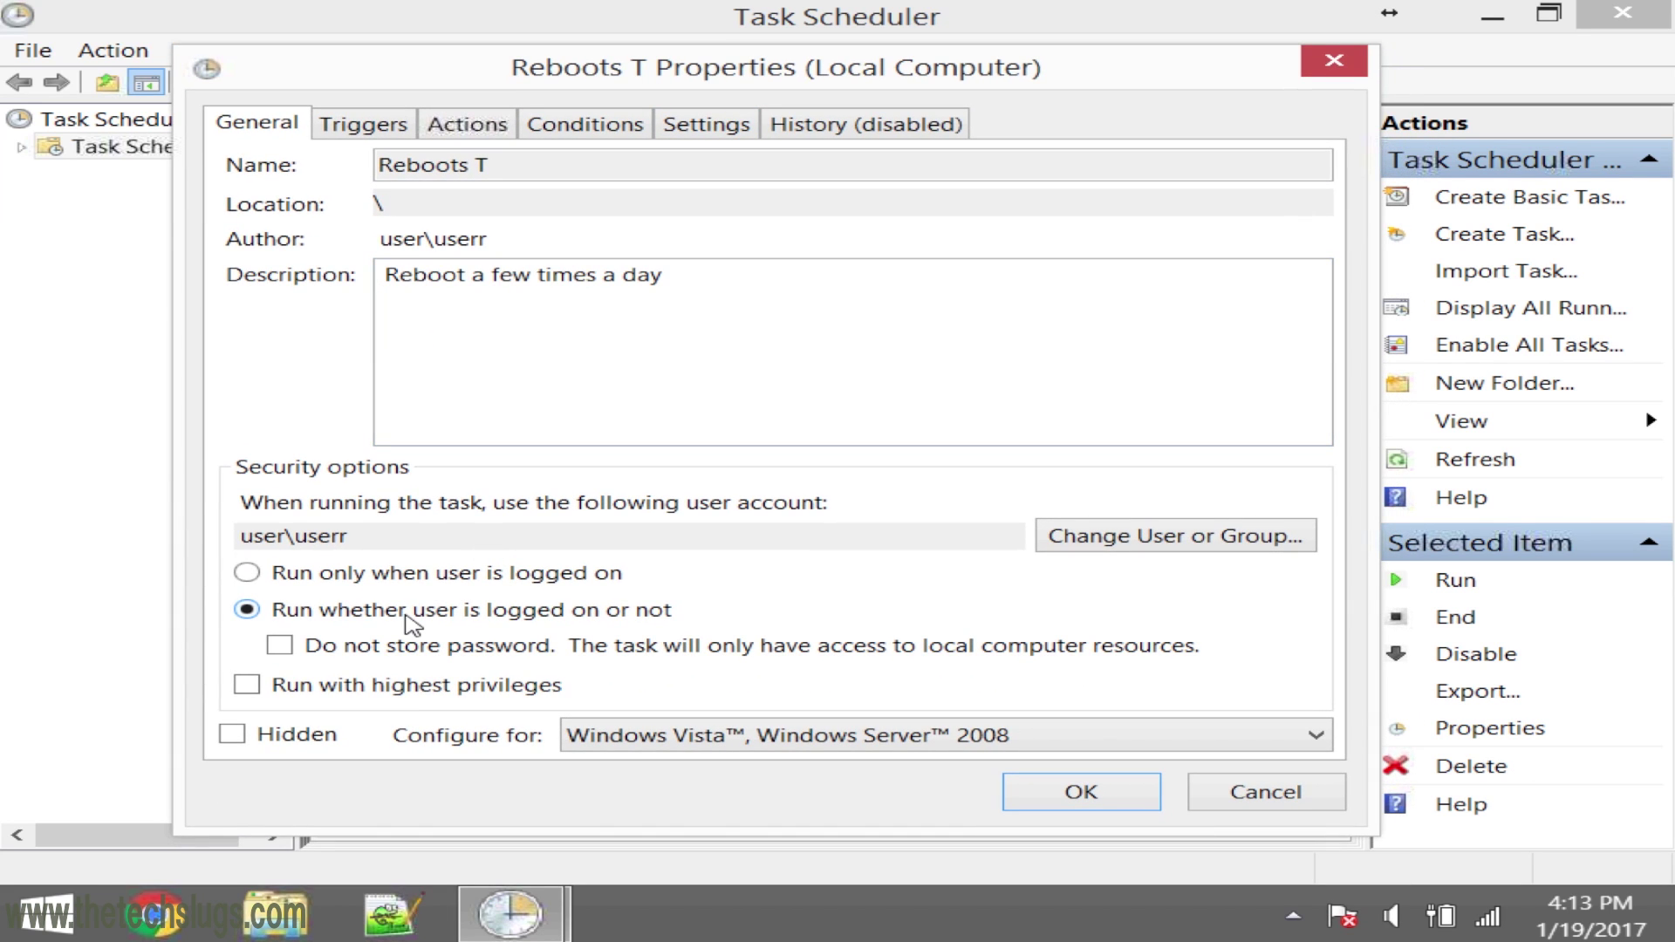
pyautogui.click(419, 689)
pyautogui.click(1076, 747)
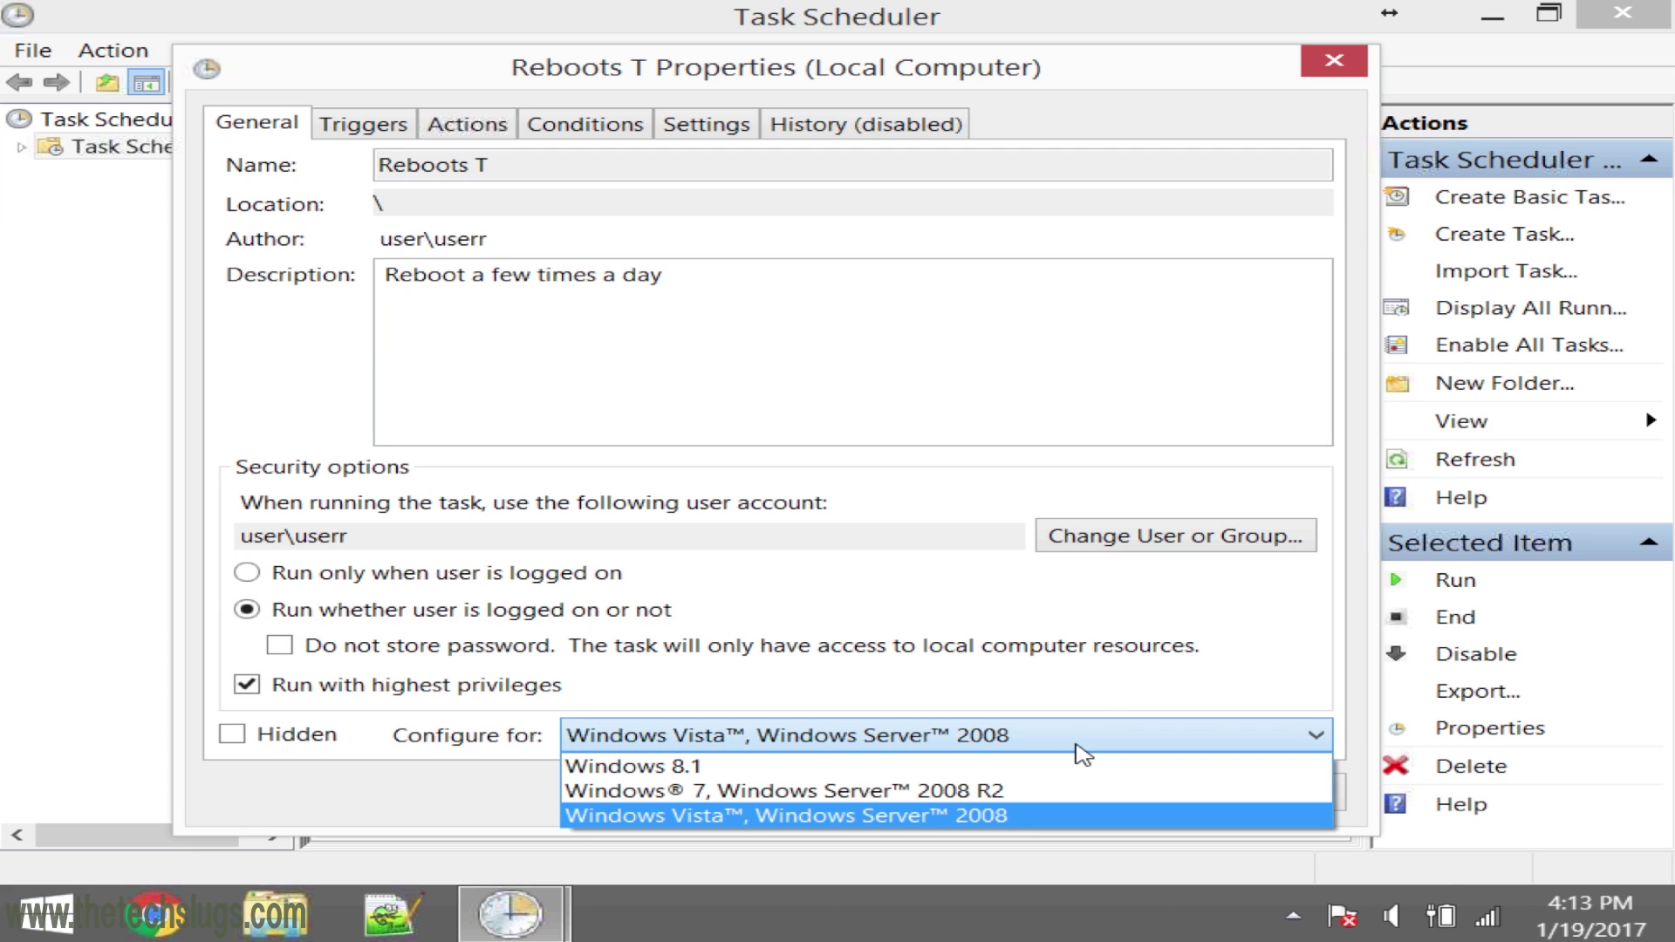
pyautogui.click(892, 768)
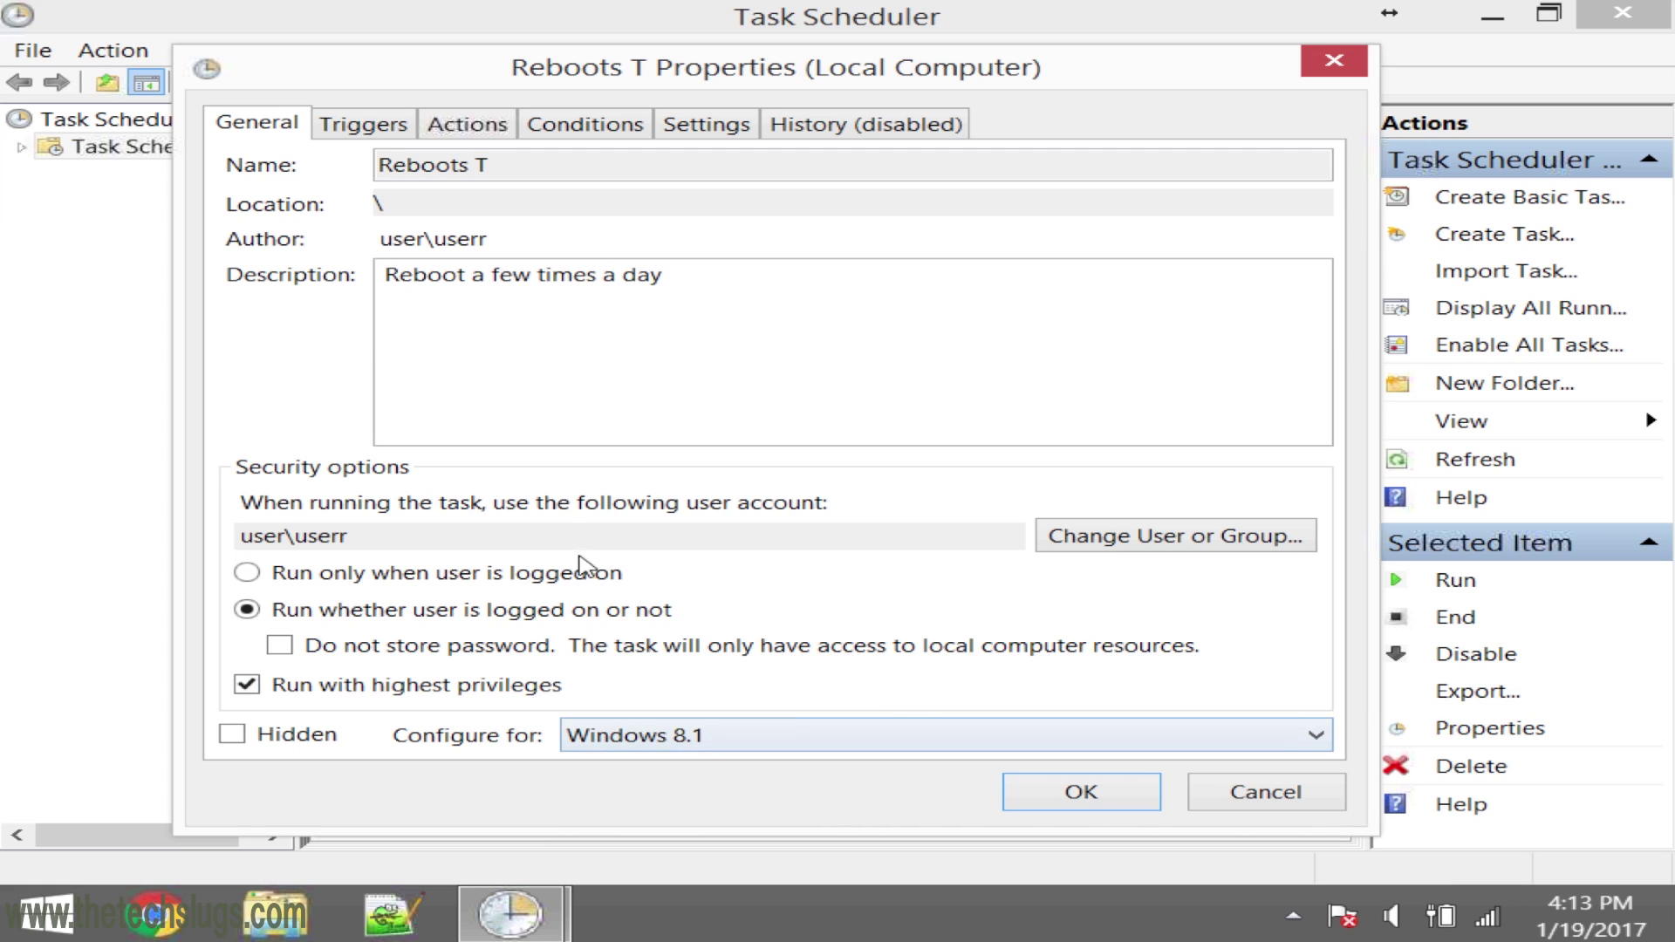
pyautogui.click(373, 129)
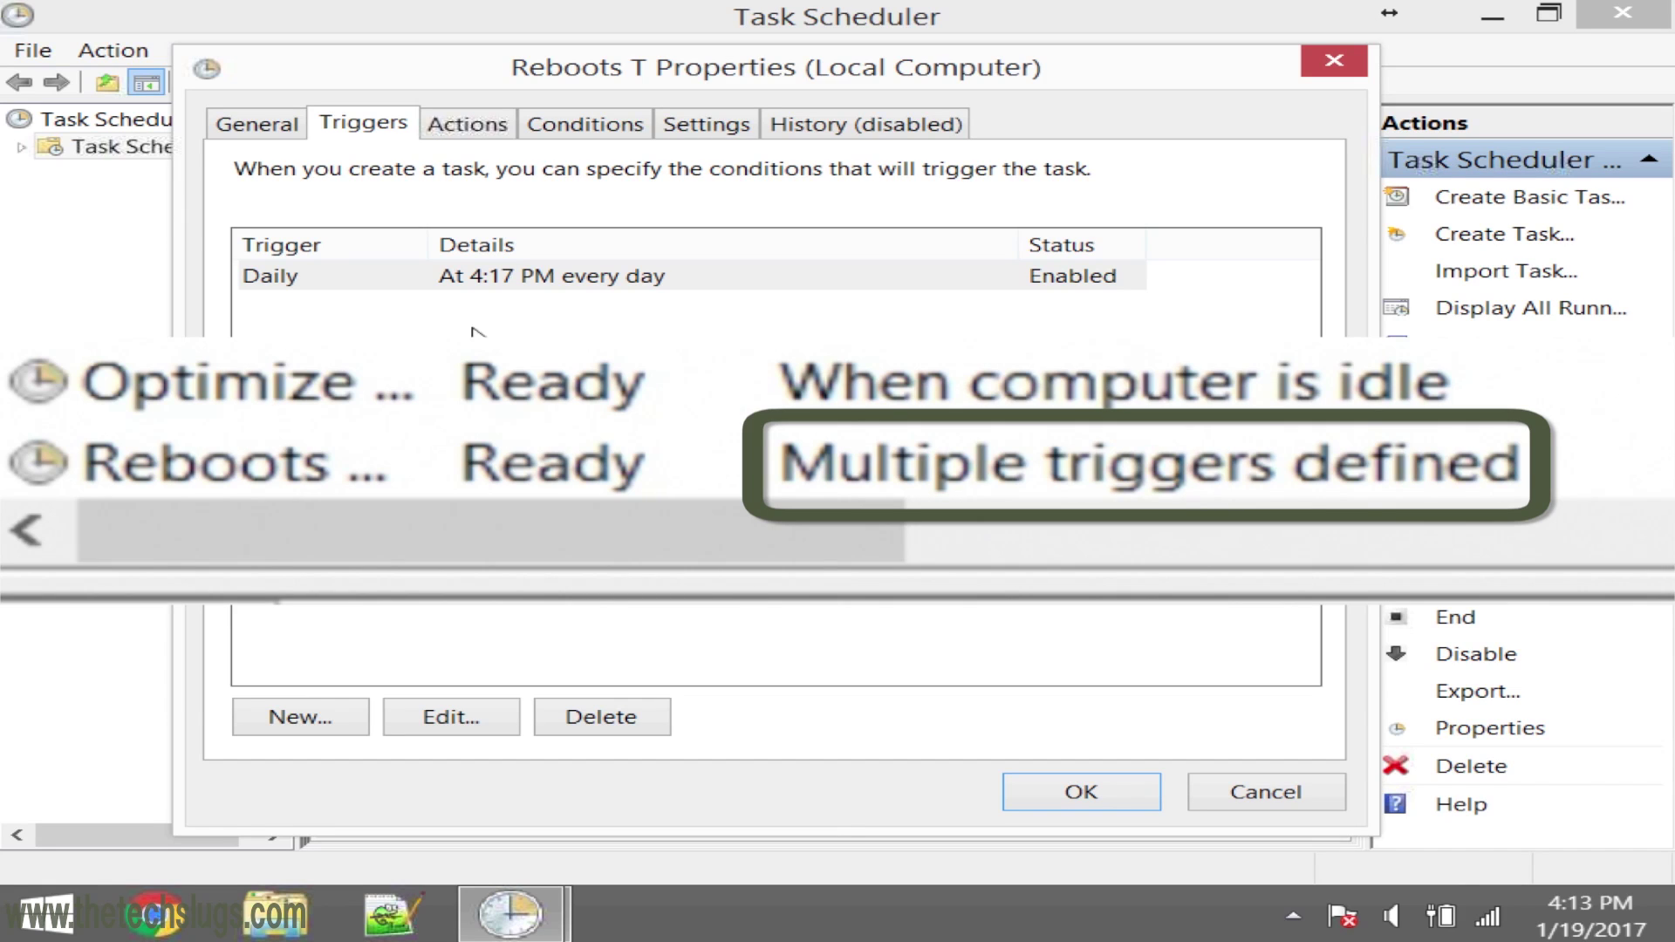
# - Check the Daily 4:17 PM trigger, opening and cancelling a New Trigger dialog without changes
pyautogui.click(496, 277)
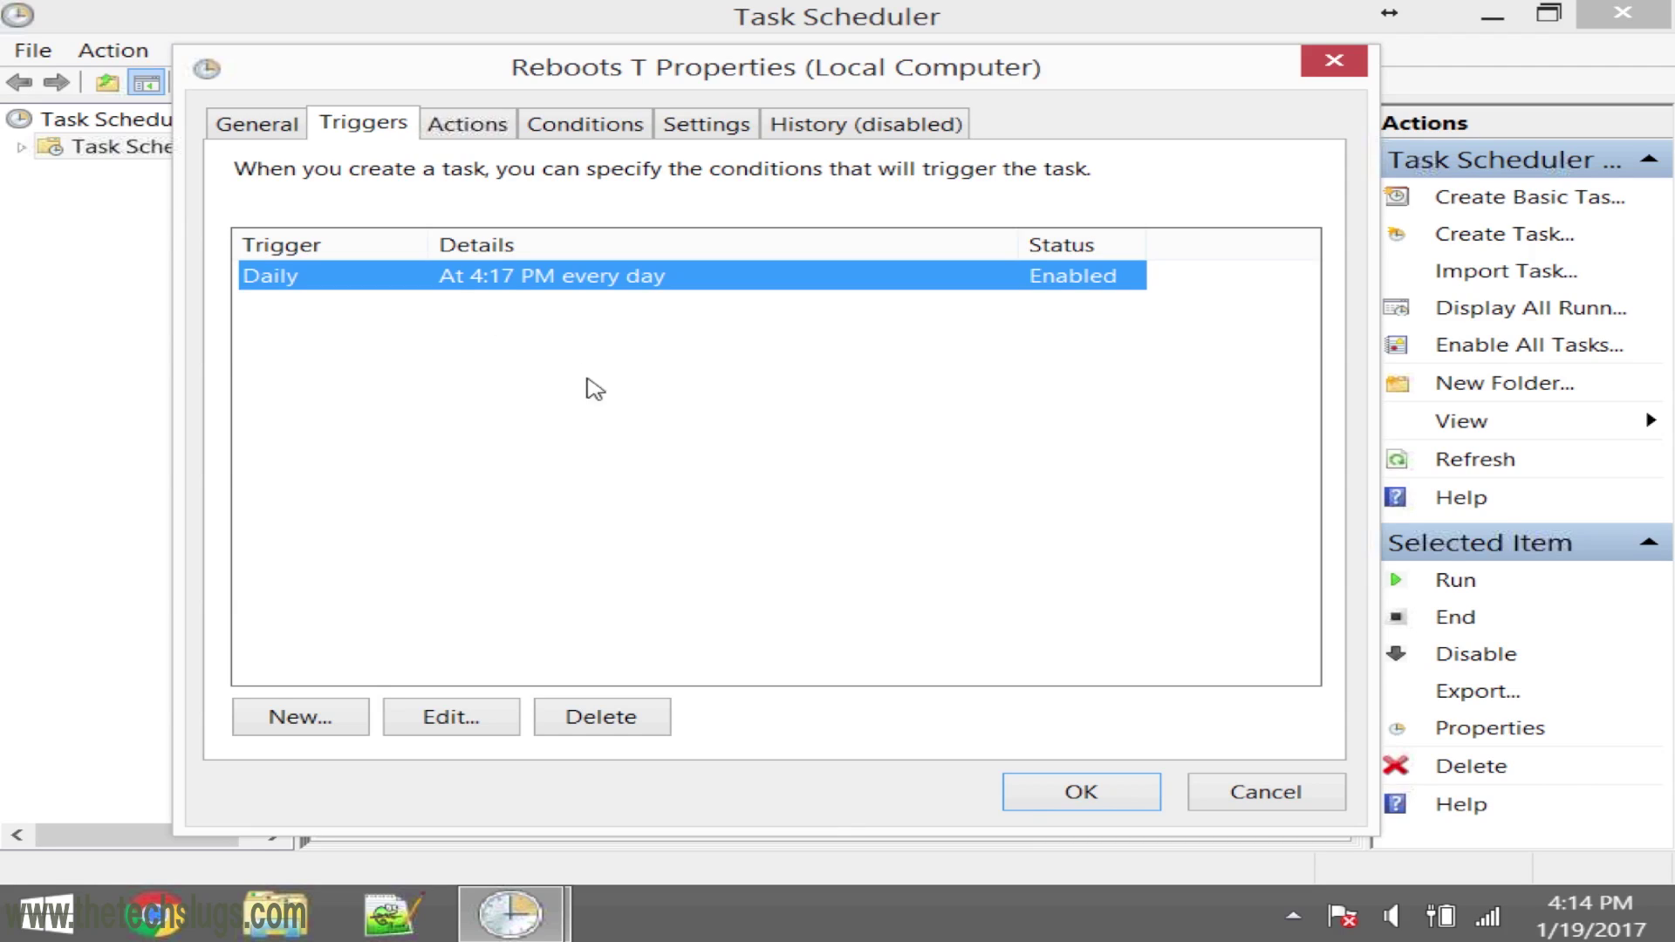
pyautogui.click(318, 717)
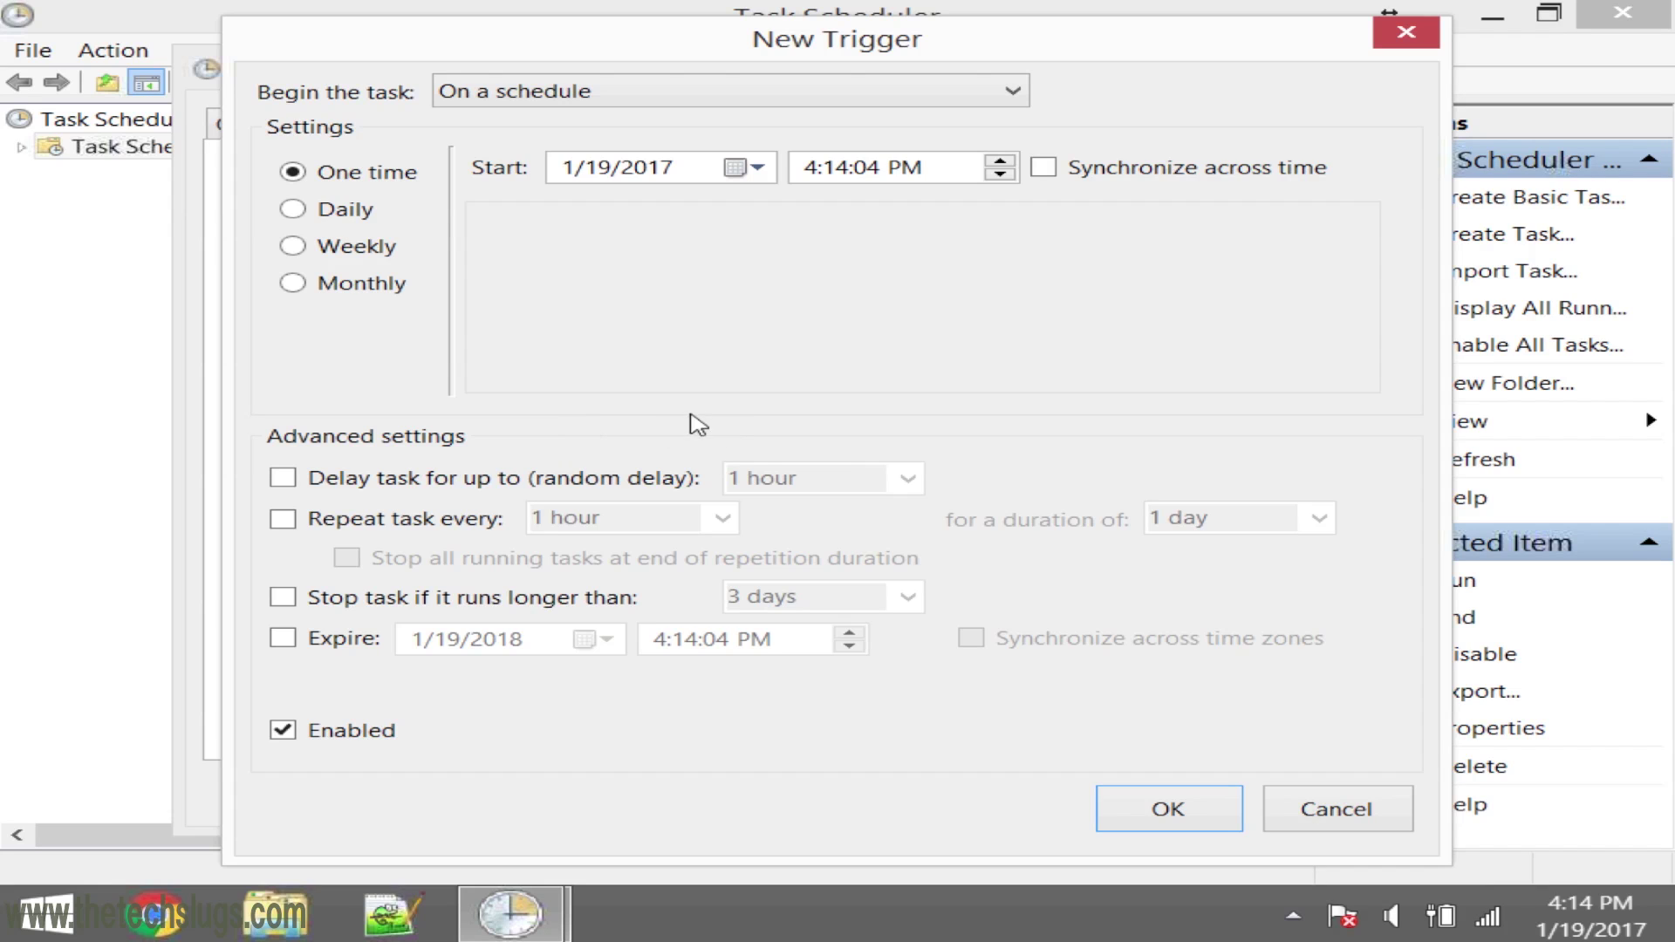
pyautogui.click(1300, 808)
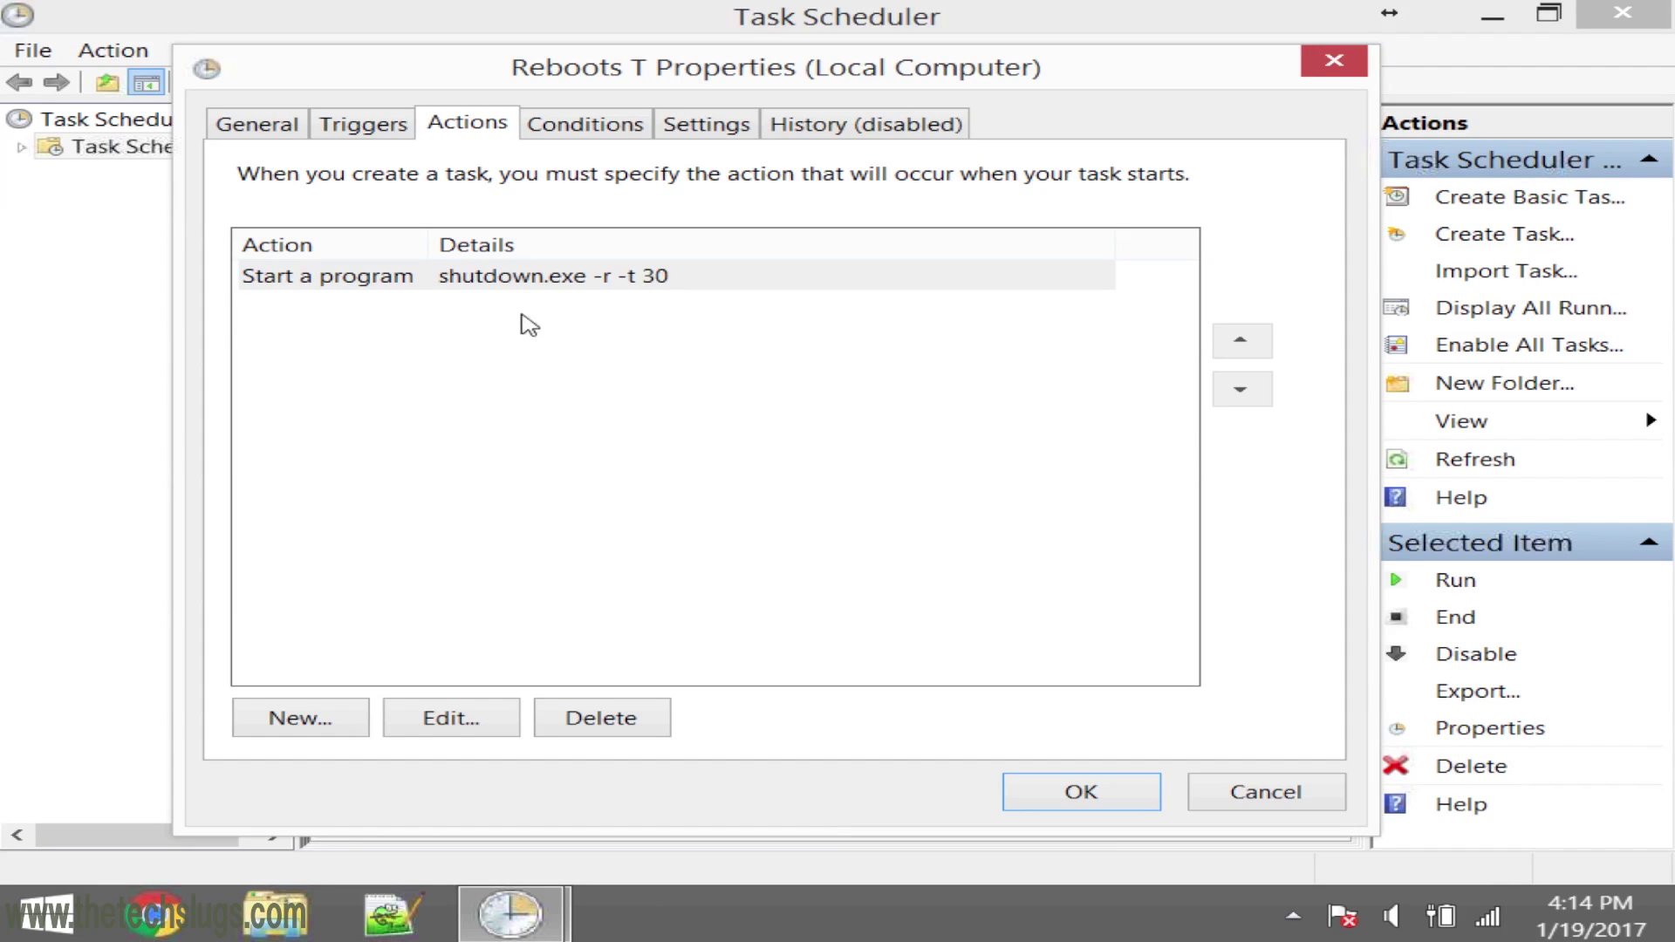
# - Clear the 'Start the task only if the computer is on AC power' condition
pyautogui.click(559, 131)
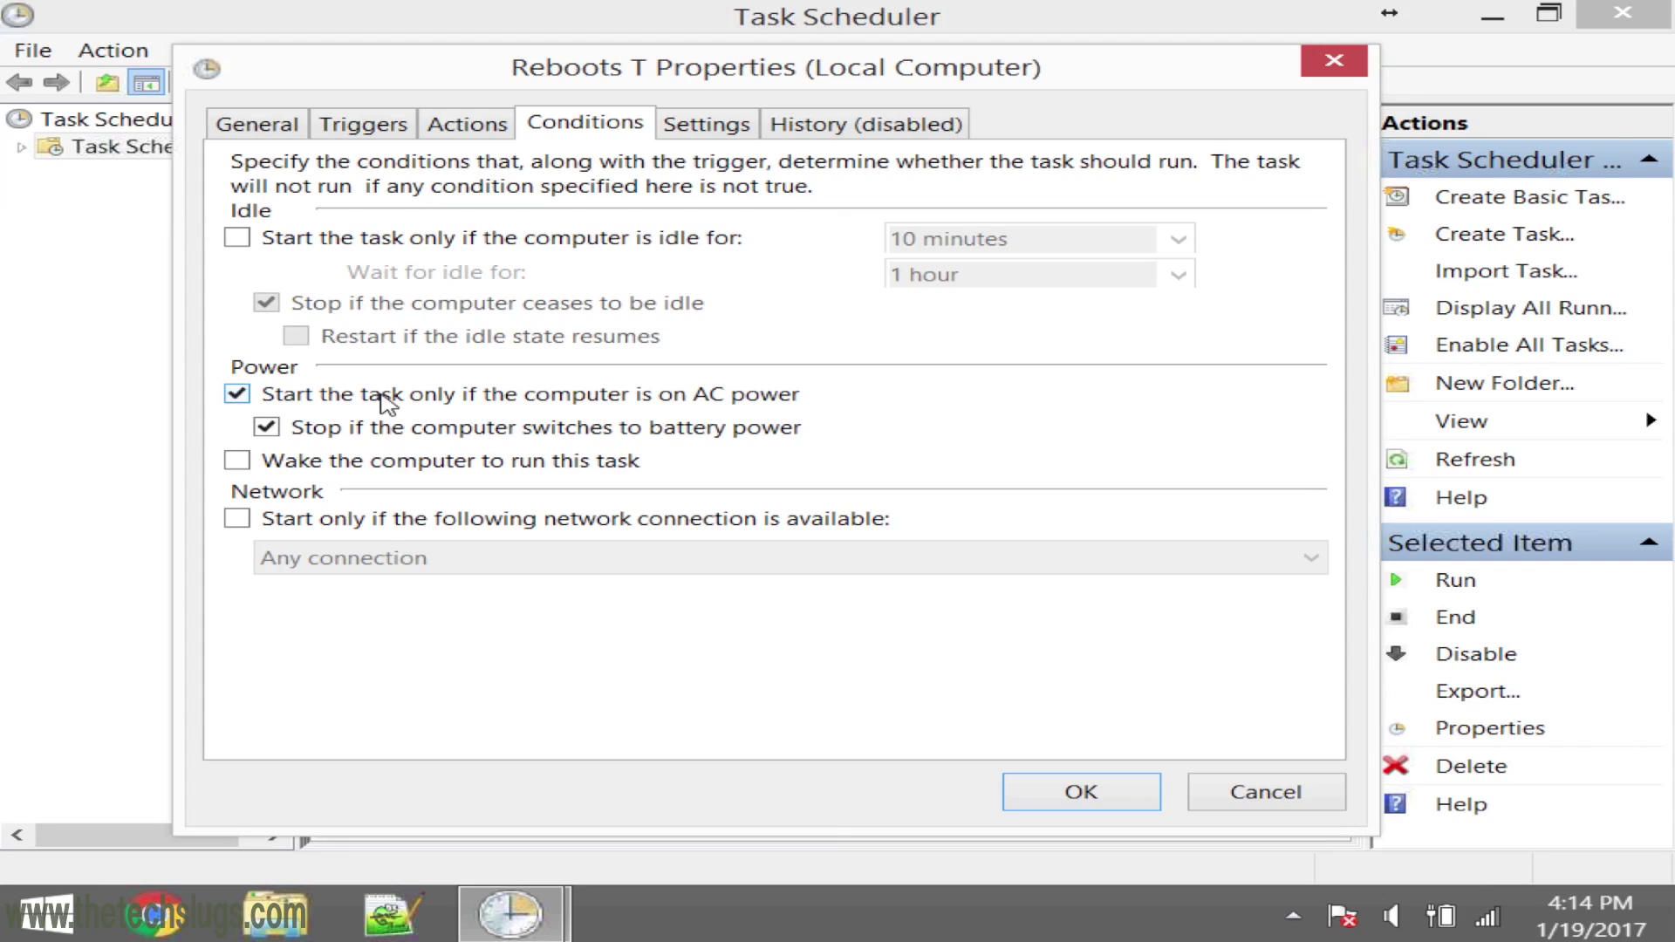
pyautogui.click(387, 397)
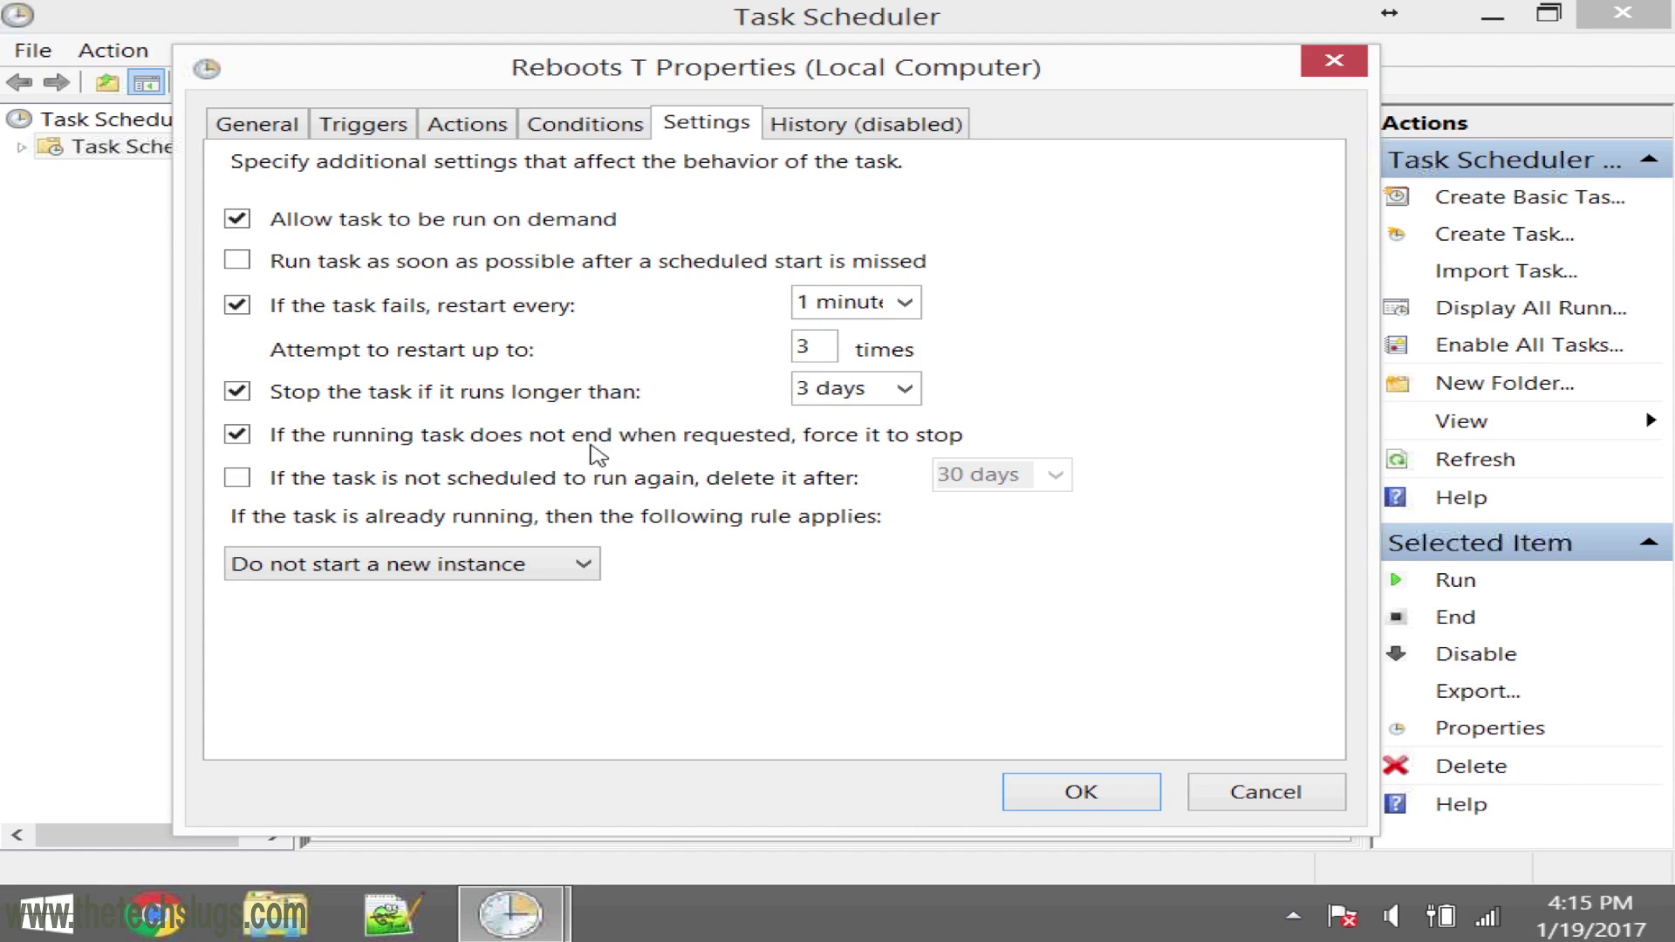
# - Save the Reboots T properties with OK, confirming with the account password
pyautogui.click(864, 129)
pyautogui.click(291, 127)
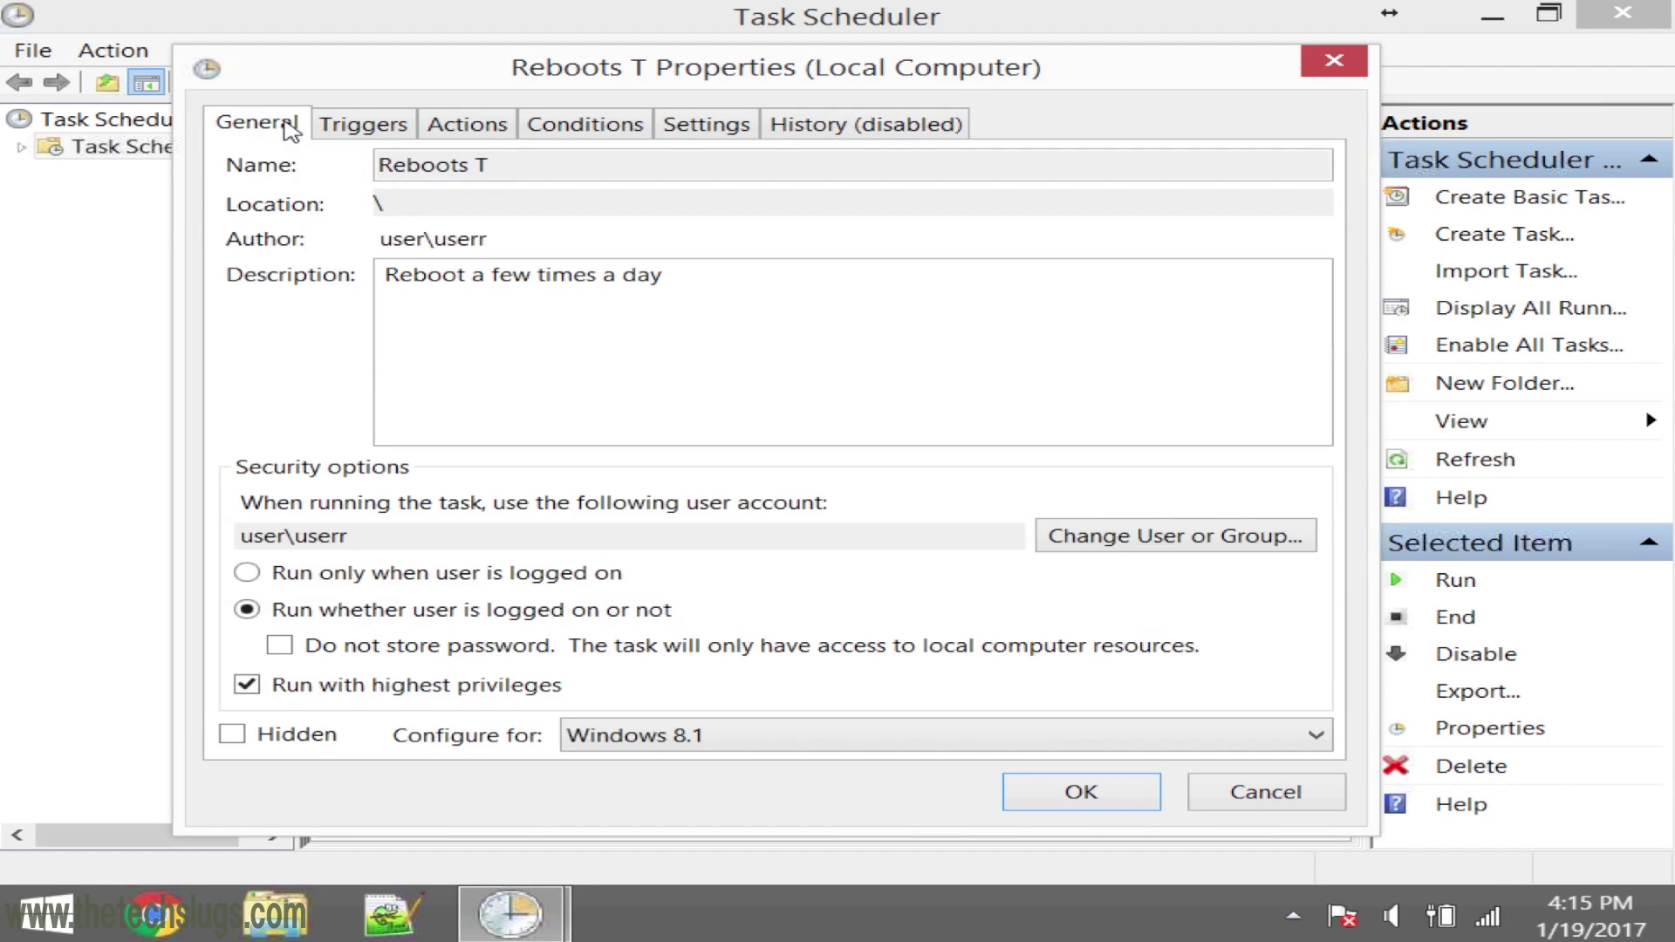
pyautogui.click(1094, 798)
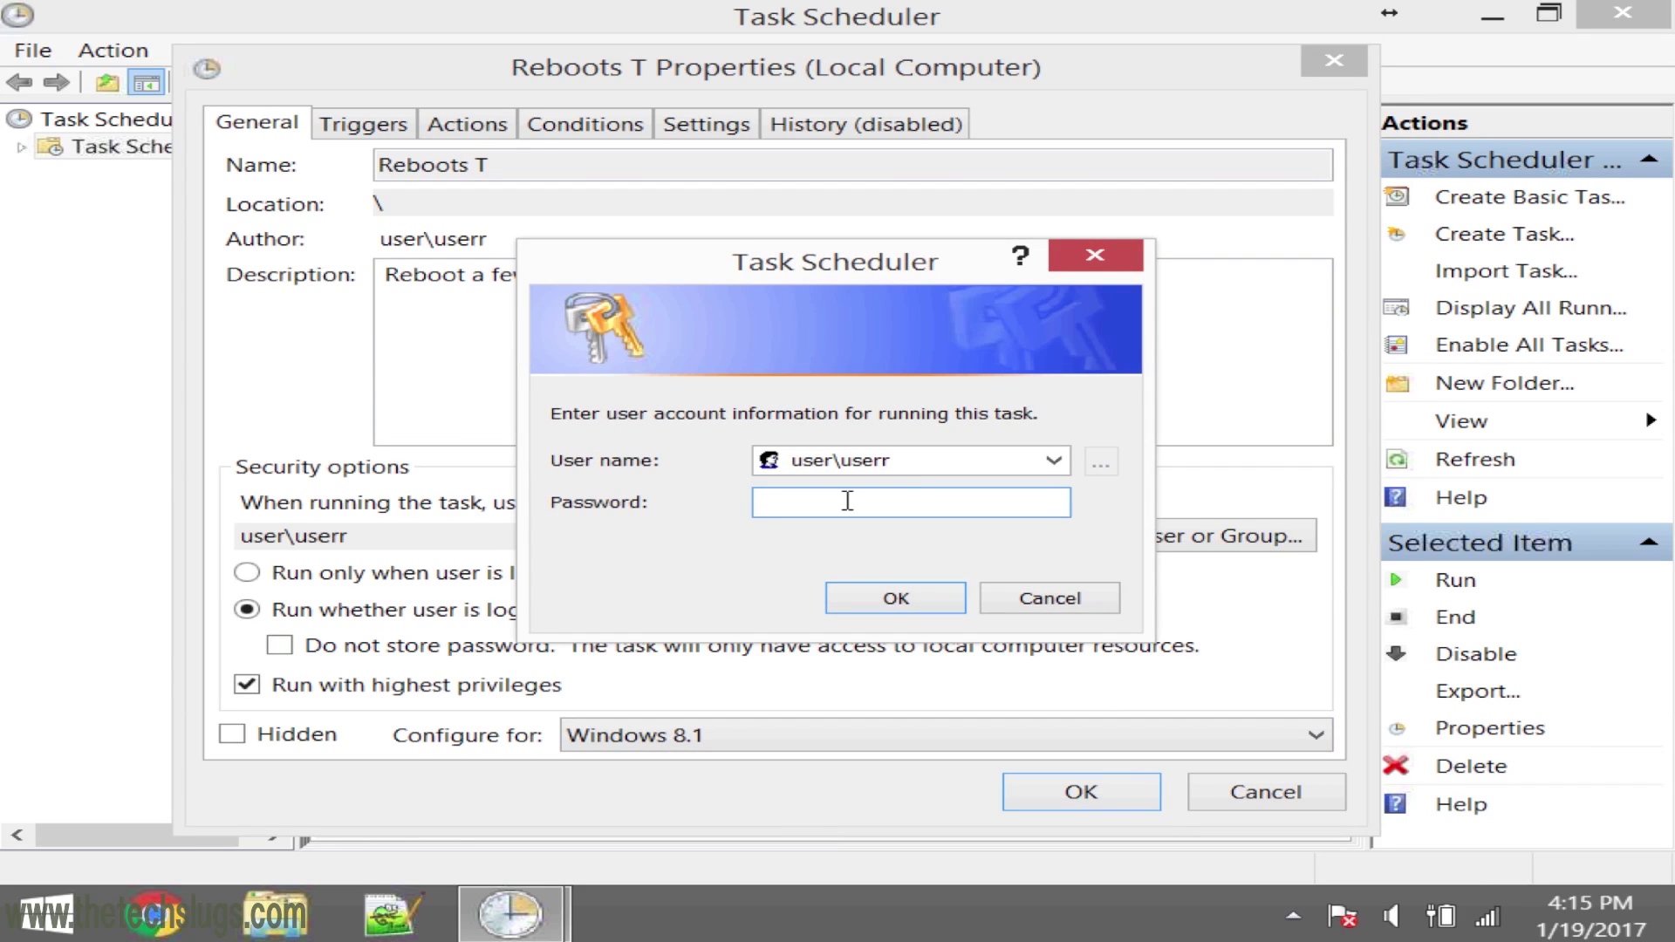
pyautogui.press('Return')
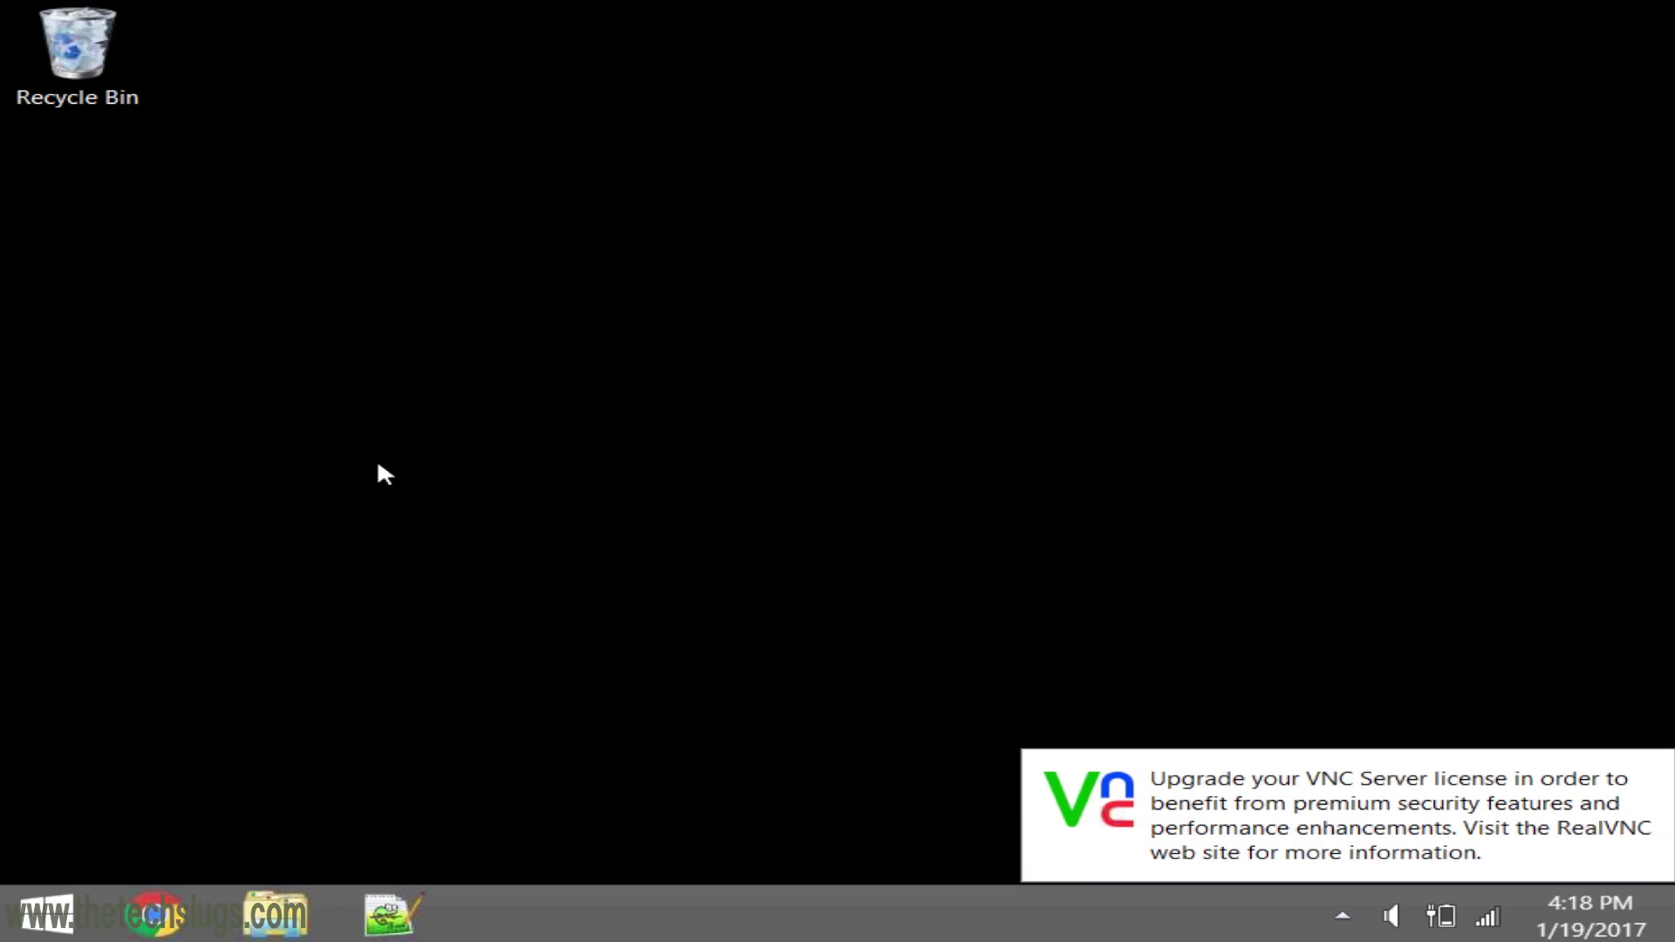
pyautogui.click(74, 916)
pyautogui.click(793, 689)
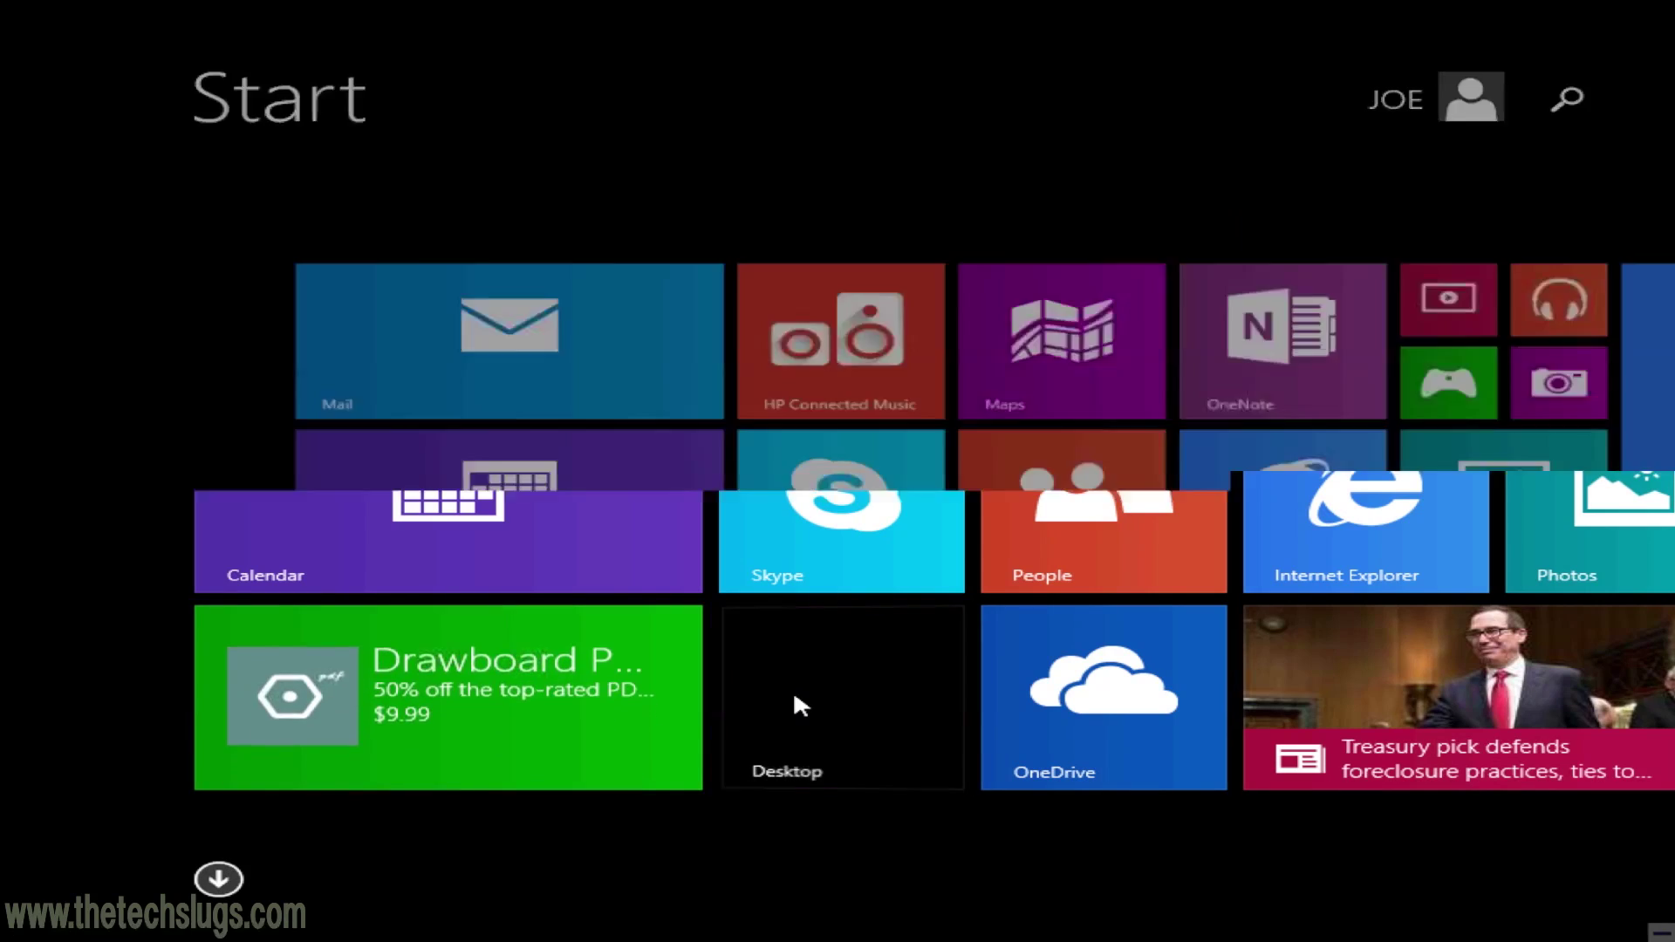